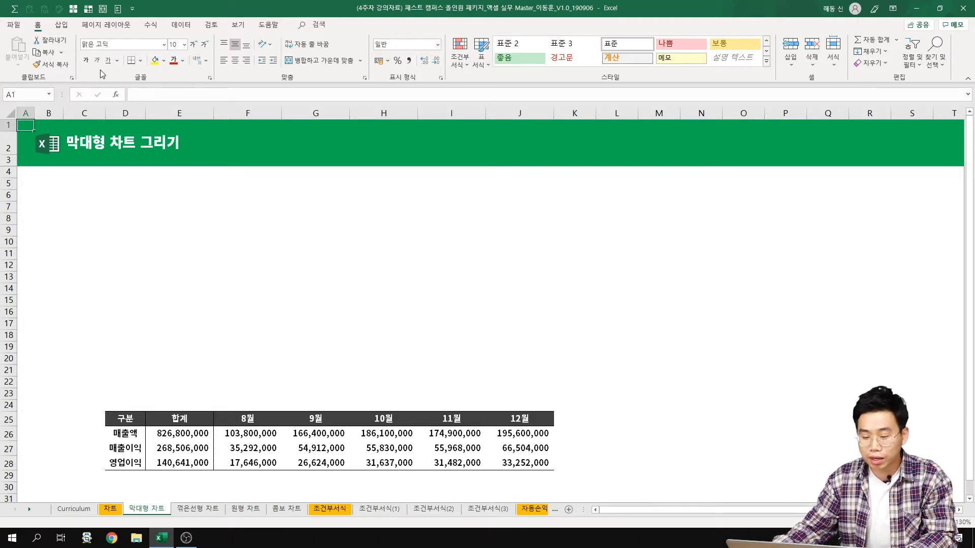
Examine the table's category labels in the 구분 column, its header row and the monthly 매출액 values
left_click(84, 174)
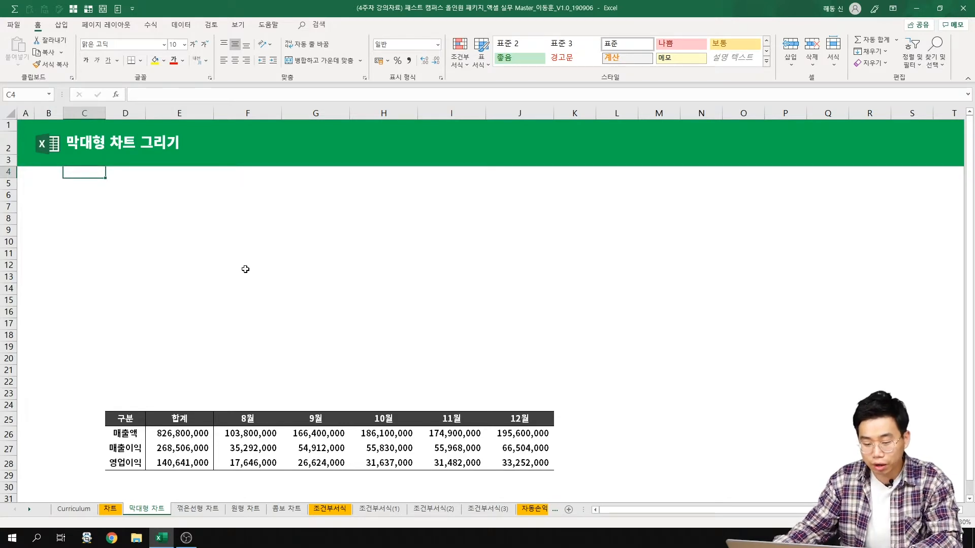
left_click(144, 205)
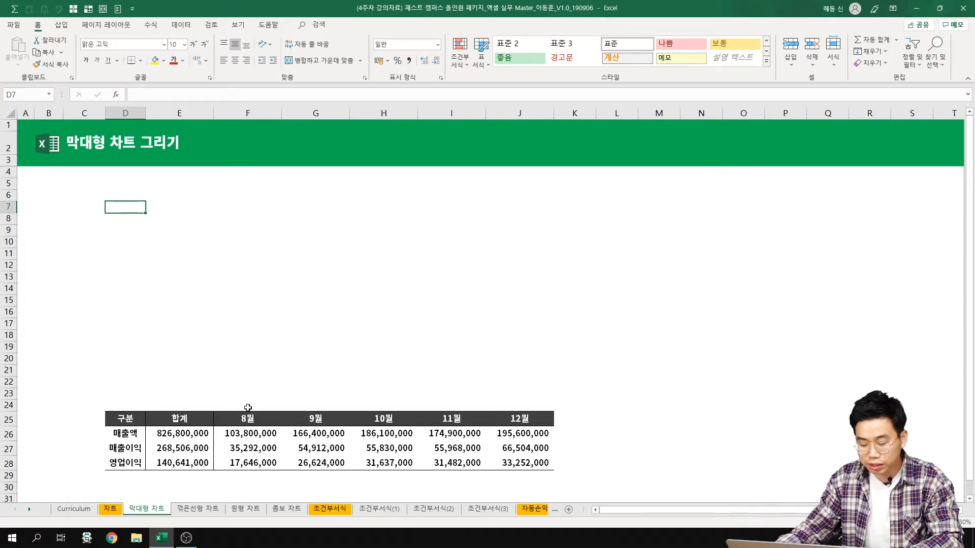
left_click_drag(125, 419, 127, 463)
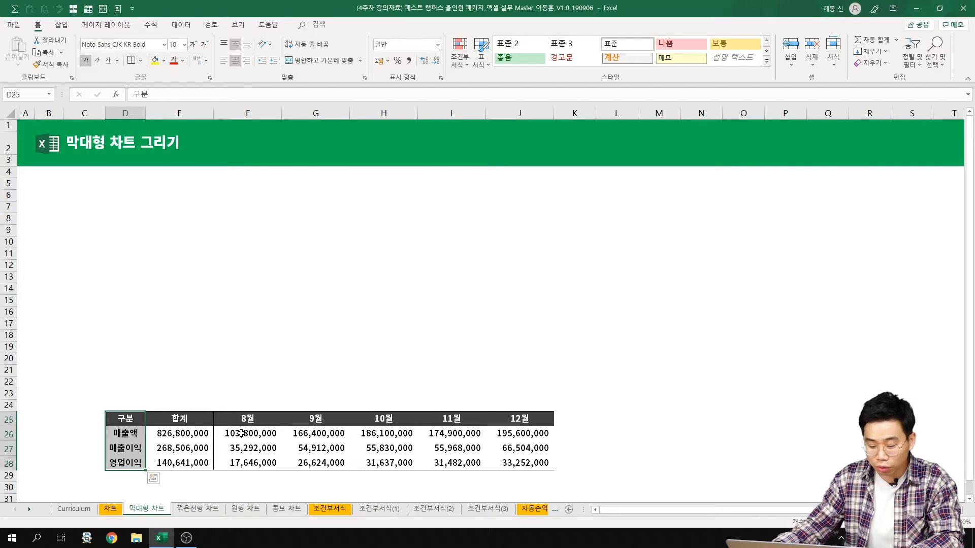
left_click(241, 433)
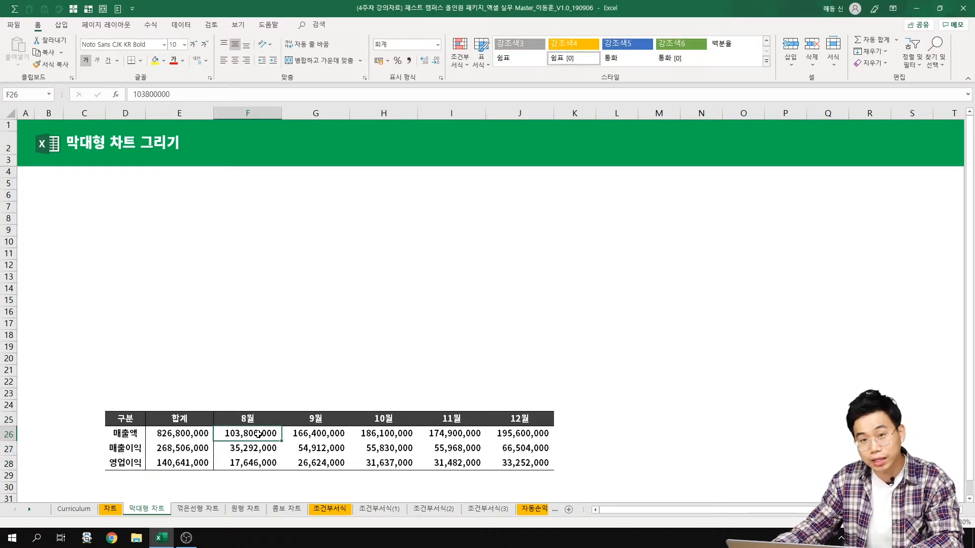
left_click_drag(124, 435, 527, 433)
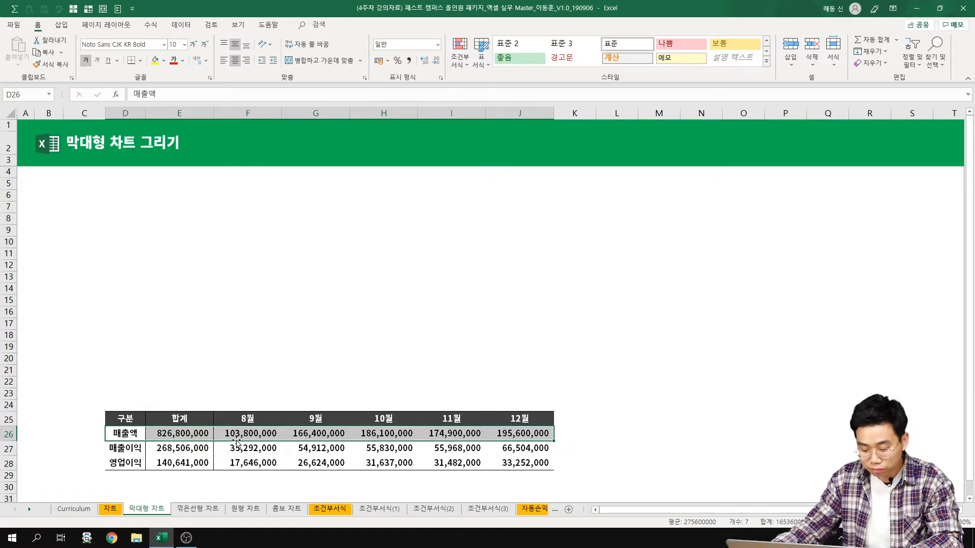
left_click_drag(239, 435, 500, 435)
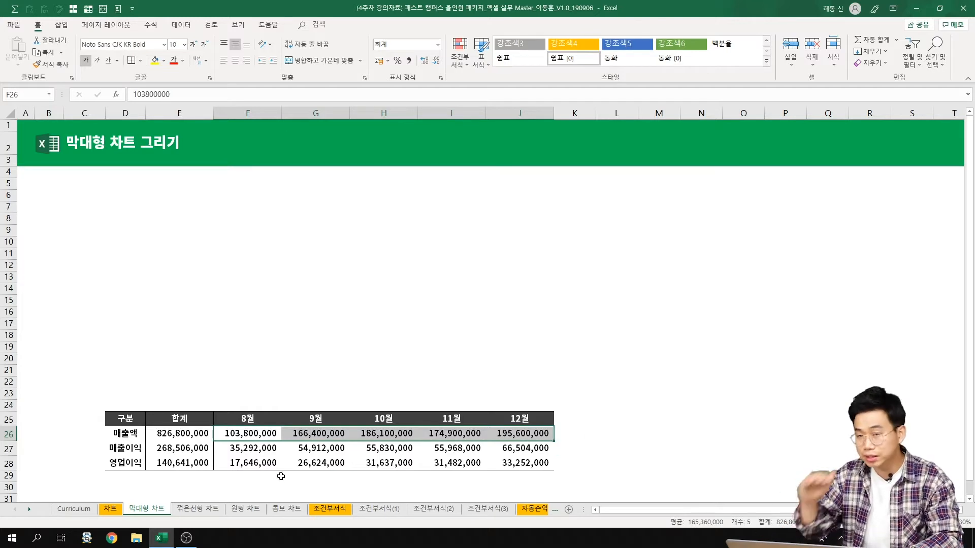
left_click(258, 418)
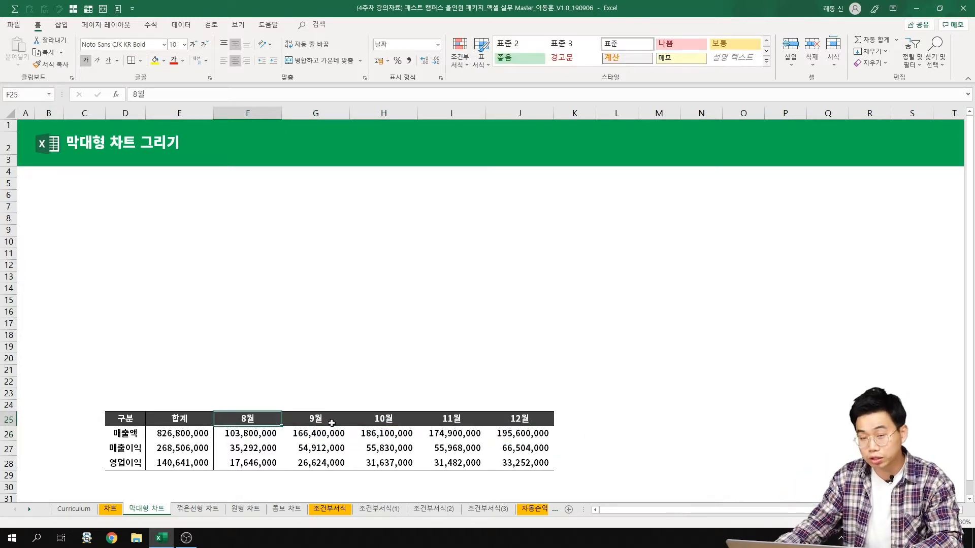
left_click(335, 431)
left_click(135, 436)
left_click(139, 458)
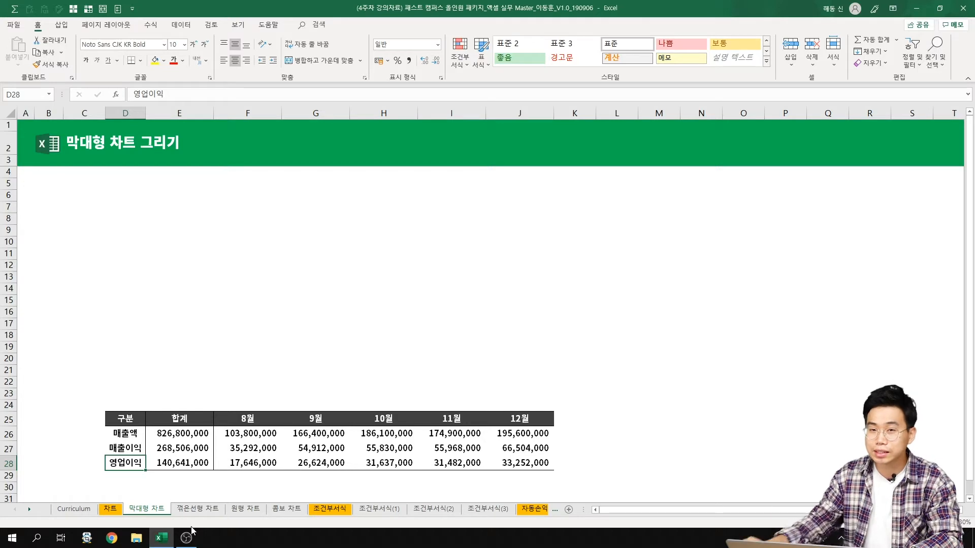
left_click(135, 419)
left_click(133, 432)
key("ctrl+v")
left_click_drag(133, 419, 538, 418)
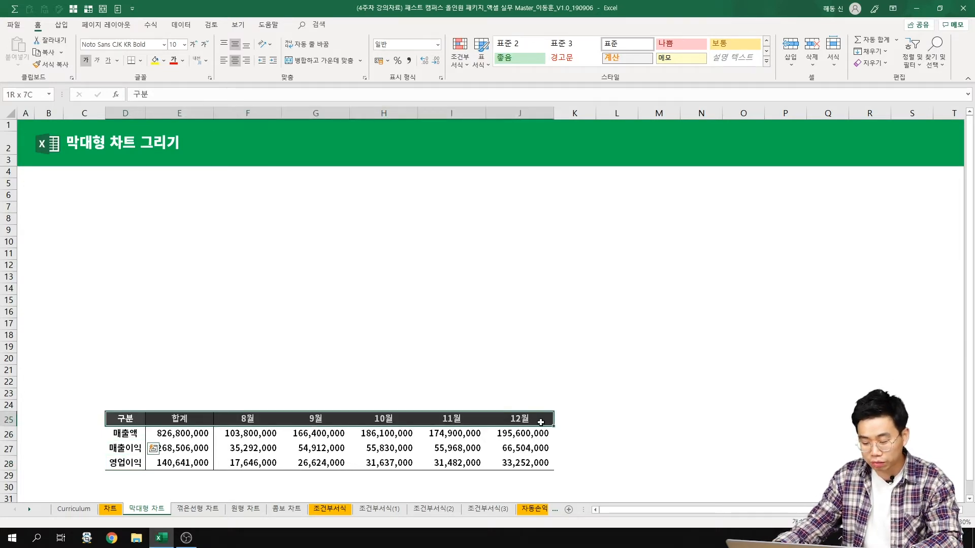
left_click_drag(126, 420, 133, 468)
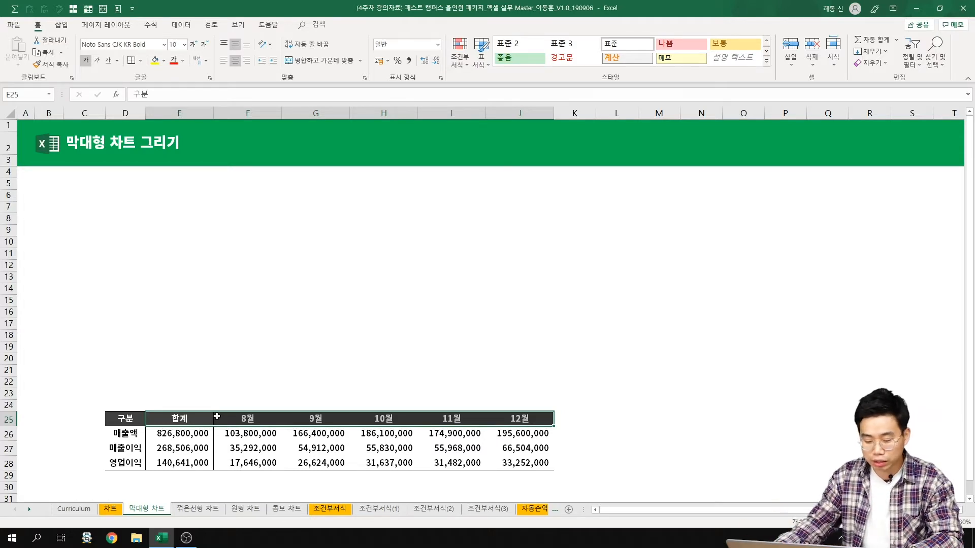
Insert a 2-D clustered column chart of 매출액 for 8월 to 12월, leaving out the 합계 column
left_click_drag(125, 424, 124, 434)
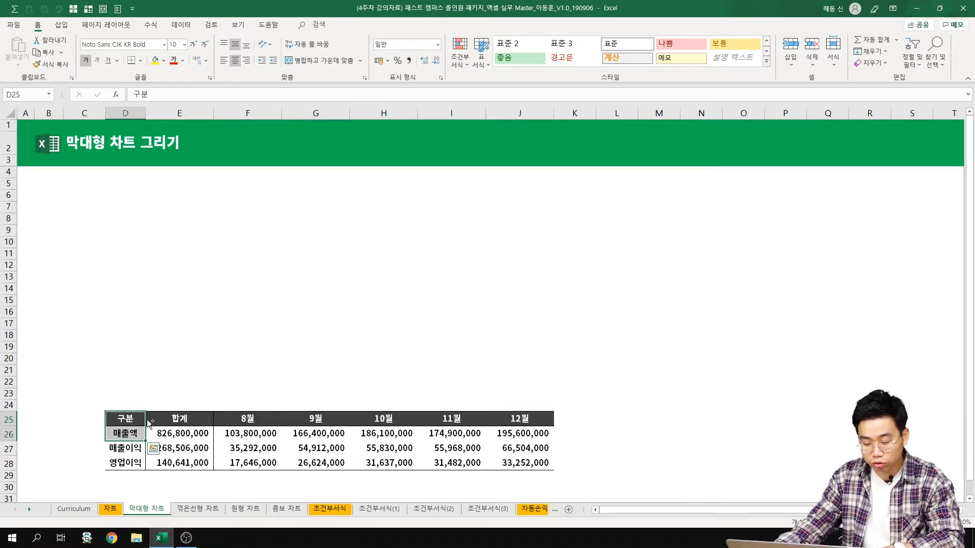
left_click(262, 425, "ctrl")
left_click_drag(261, 424, 528, 433)
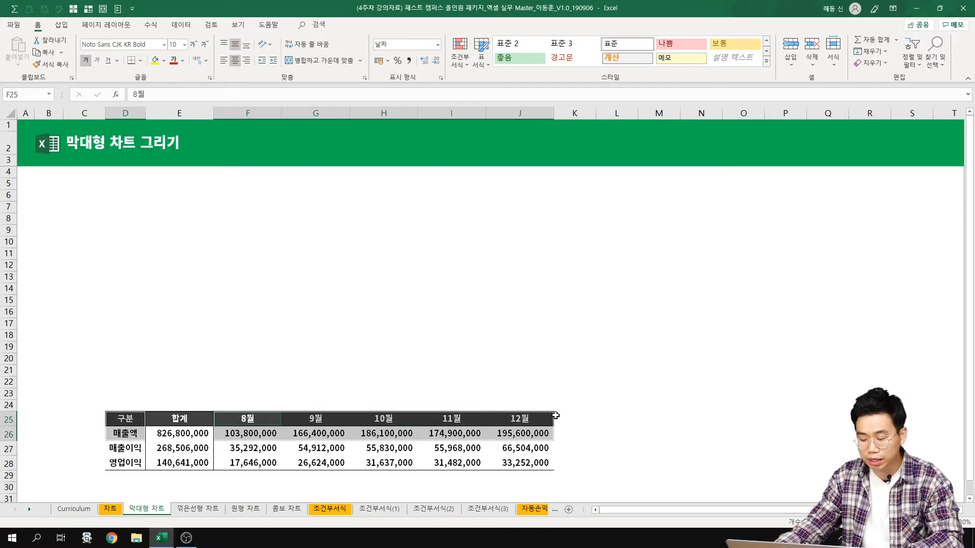
left_click(61, 24)
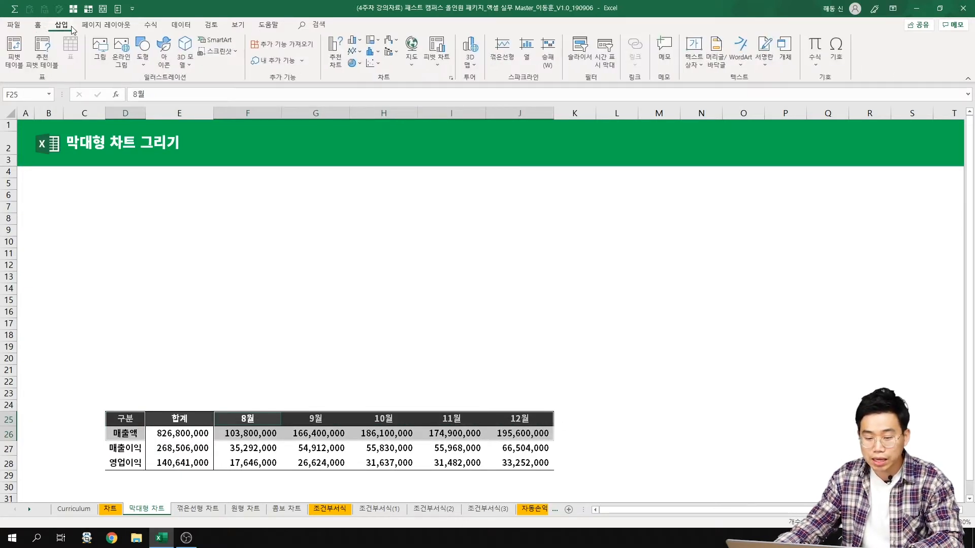
left_click(363, 43)
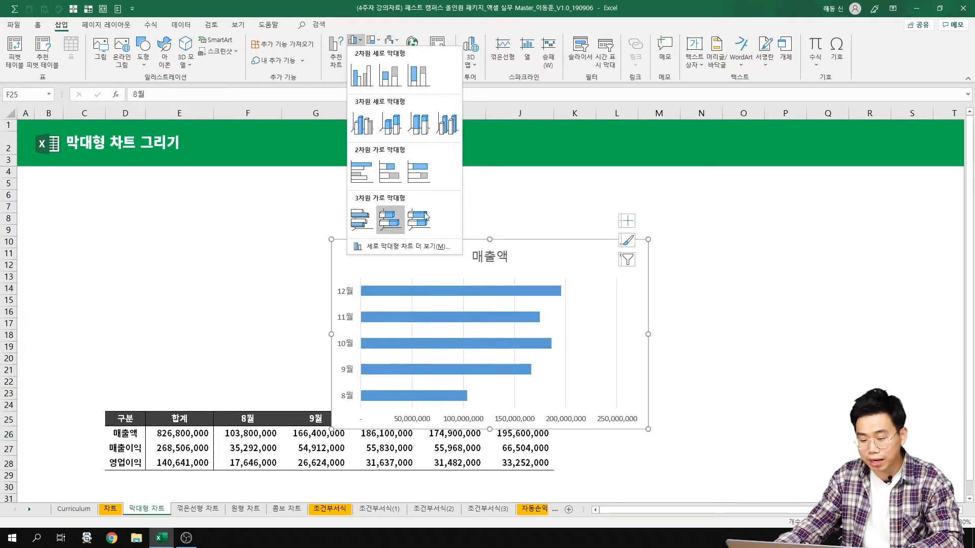
left_click(362, 77)
Move the chart into the empty area above the table, aligning its left edge with column D
left_click_drag(557, 252, 357, 198)
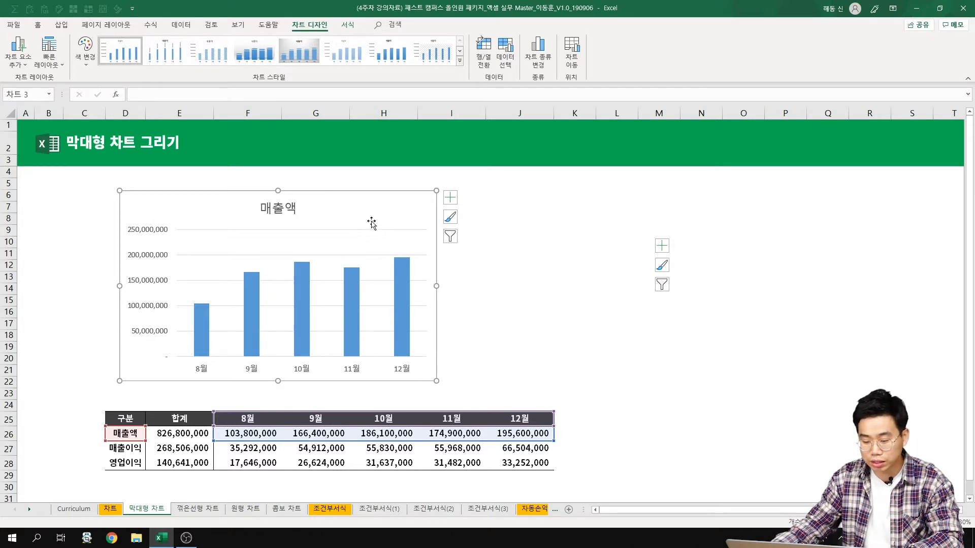
left_click_drag(374, 210, 353, 213)
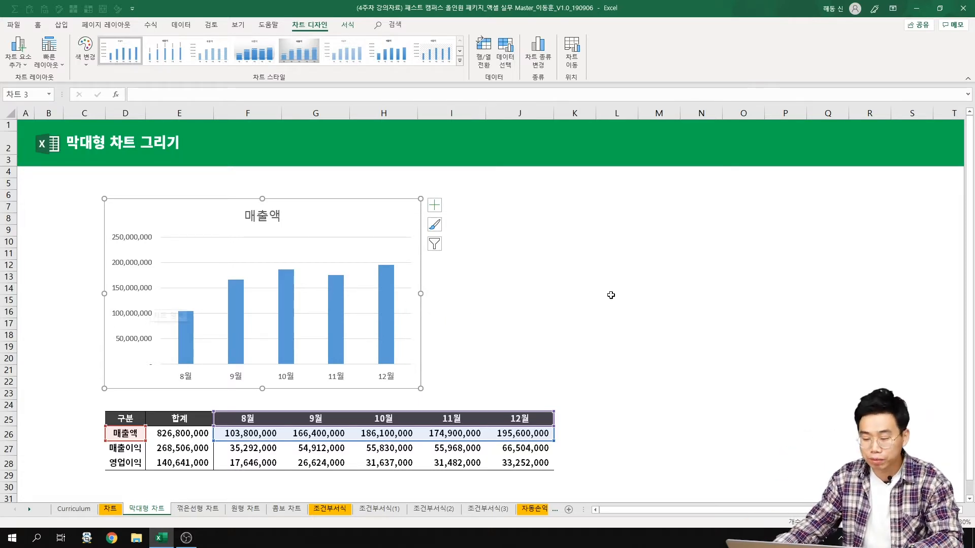
left_click(533, 297)
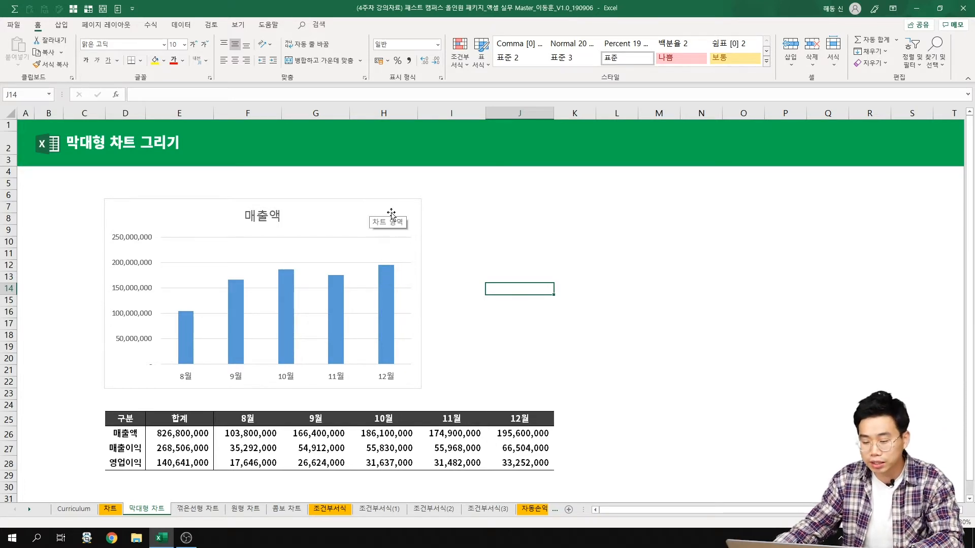
Remove the outline from the chart area of the 매출액 chart
left_click(373, 215)
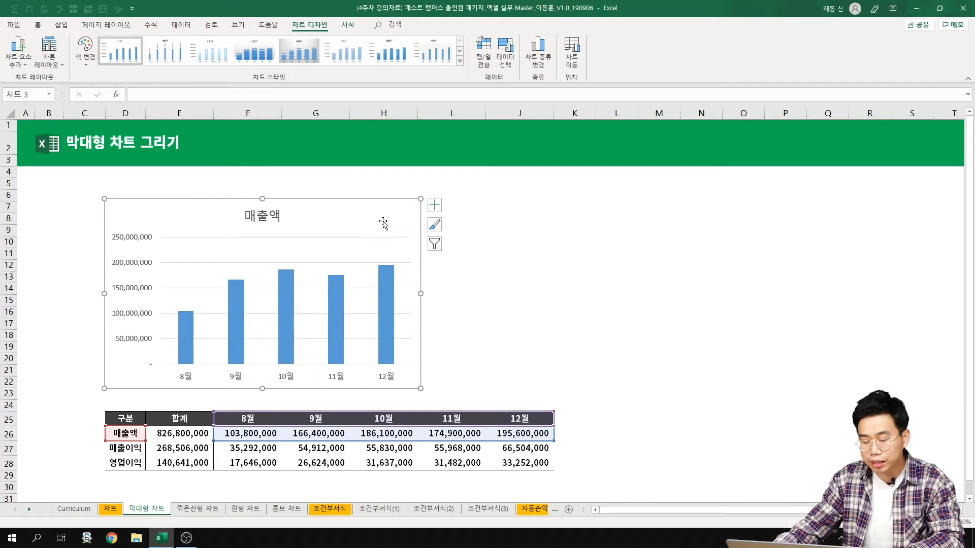
right_click(389, 213)
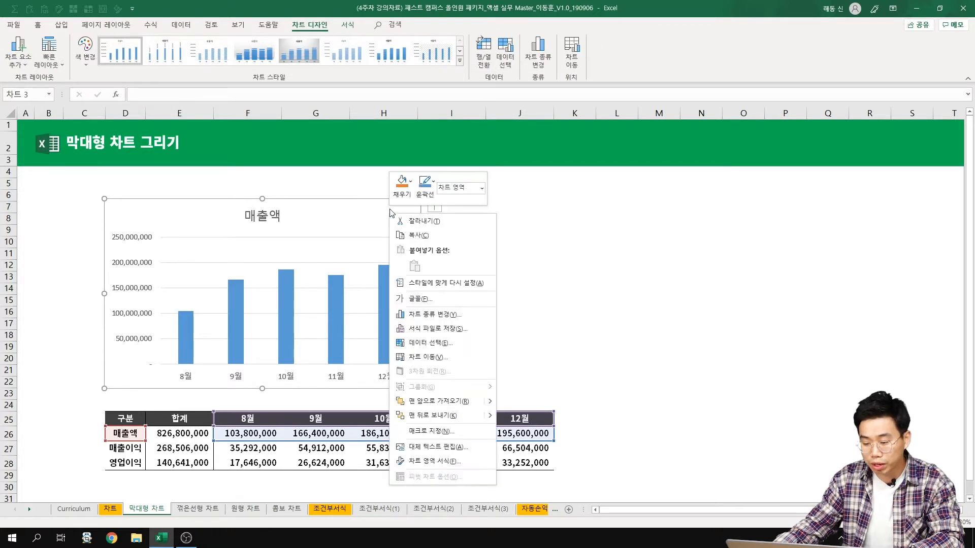
left_click(431, 187)
left_click(466, 354)
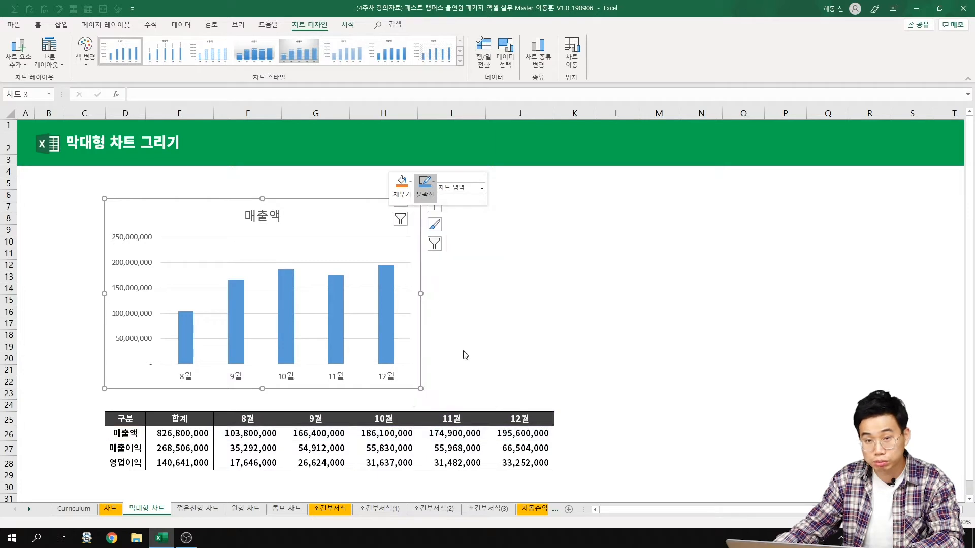
left_click(509, 310)
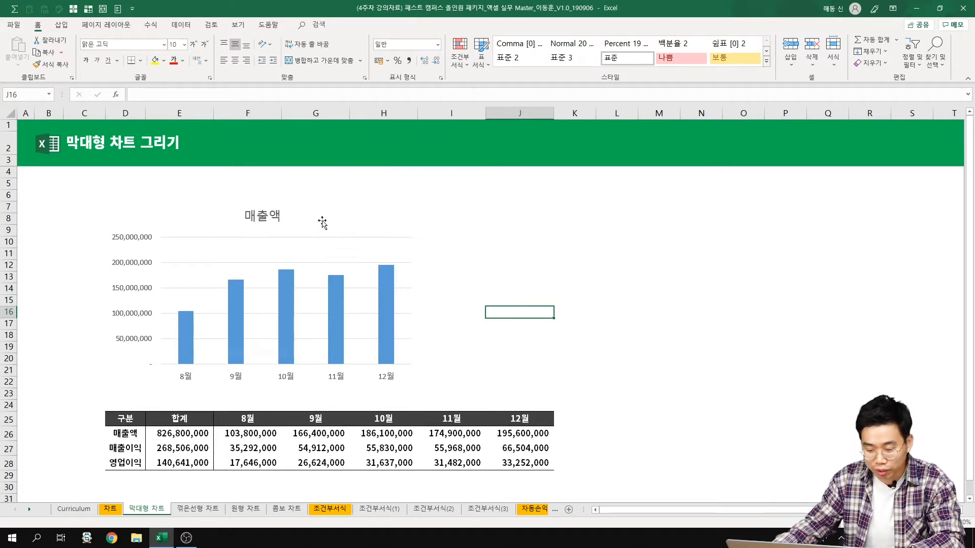
left_click(342, 212)
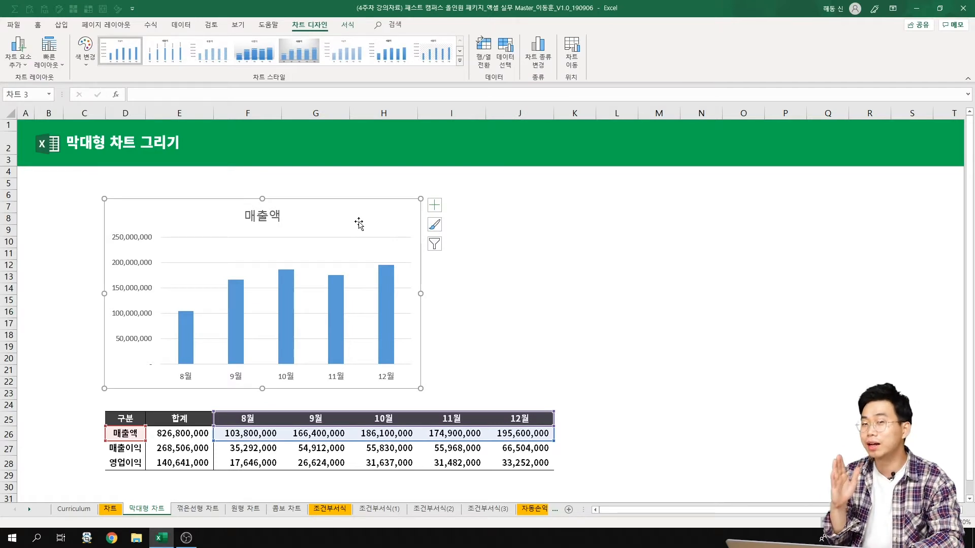
left_click(94, 278)
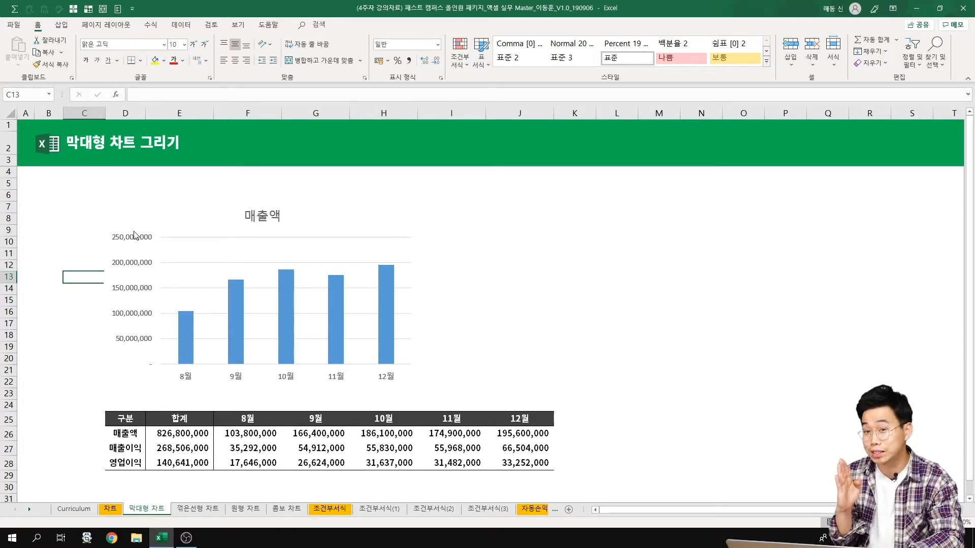
left_click(303, 194)
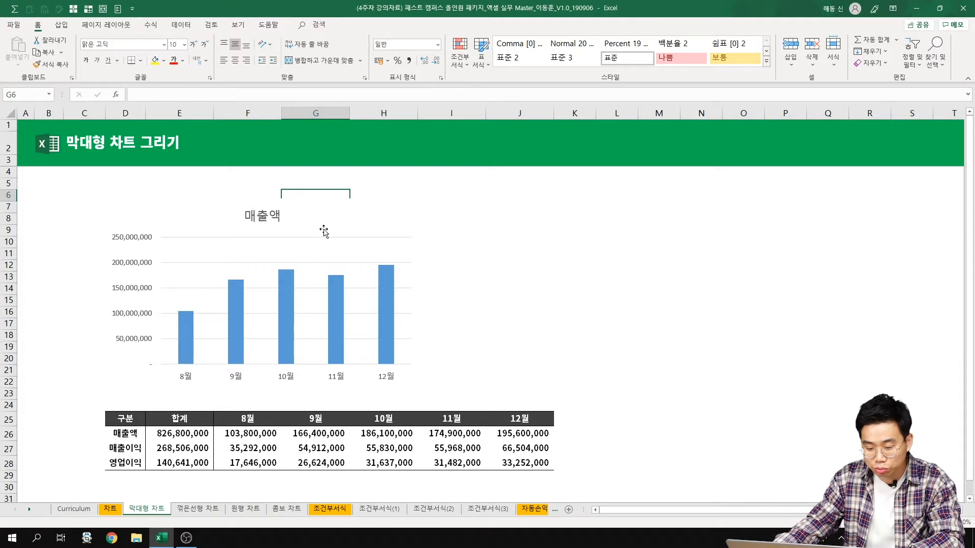
Move the chart up under the green banner and enlarge it to about the table's width, extending down to row 24
left_click(345, 211)
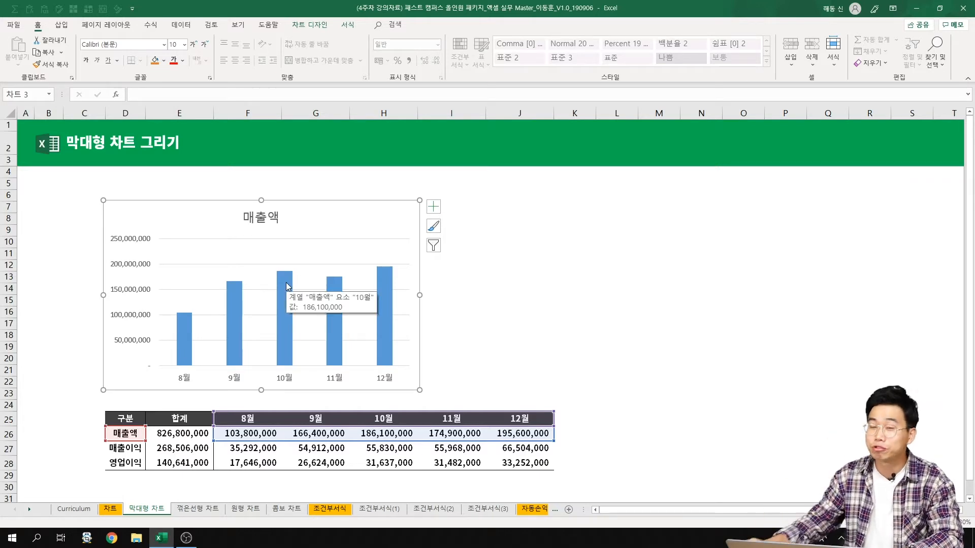
left_click_drag(322, 214, 316, 196)
left_click_drag(414, 272, 565, 272)
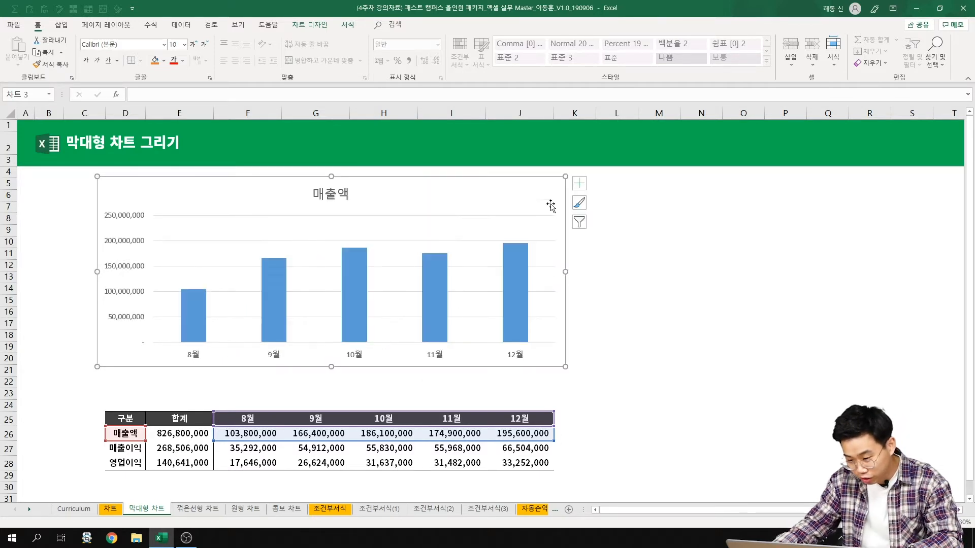
left_click_drag(565, 271, 564, 271)
left_click_drag(330, 368, 330, 405)
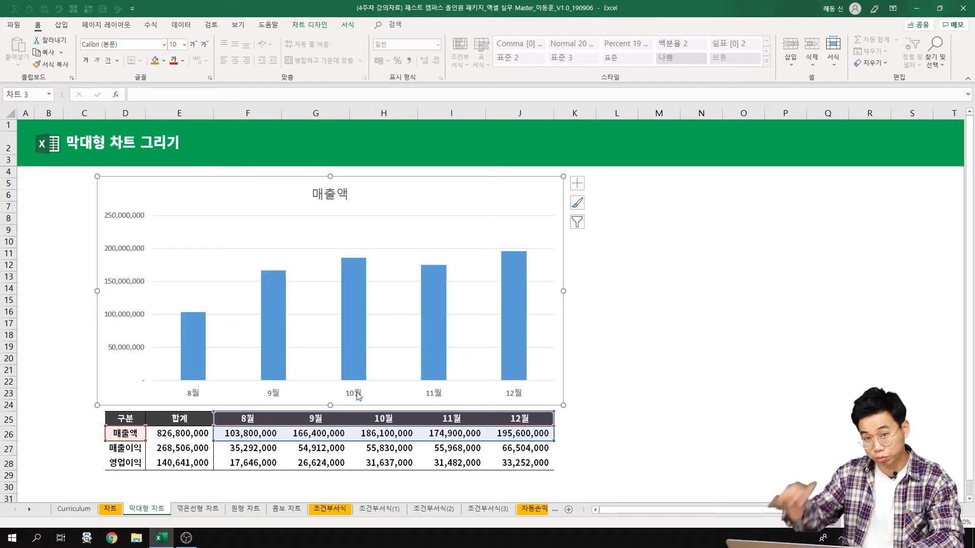
left_click(662, 300)
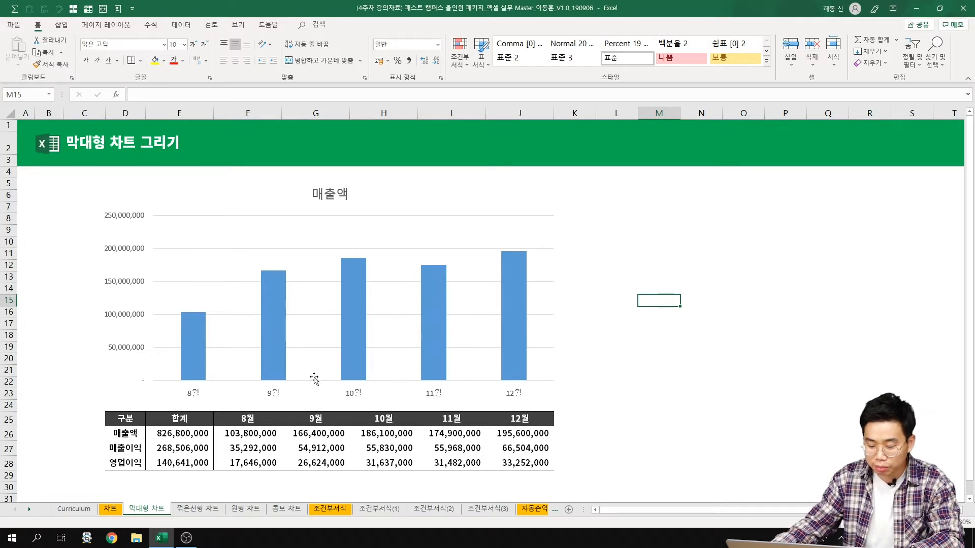
Fill all the columns of the 매출액 series with light grey
mouse_move(363, 344)
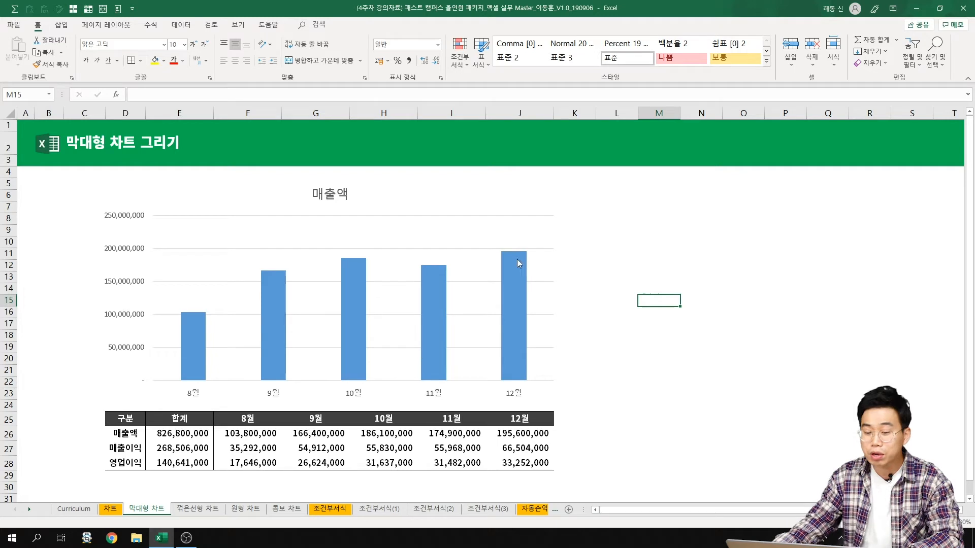
mouse_move(511, 269)
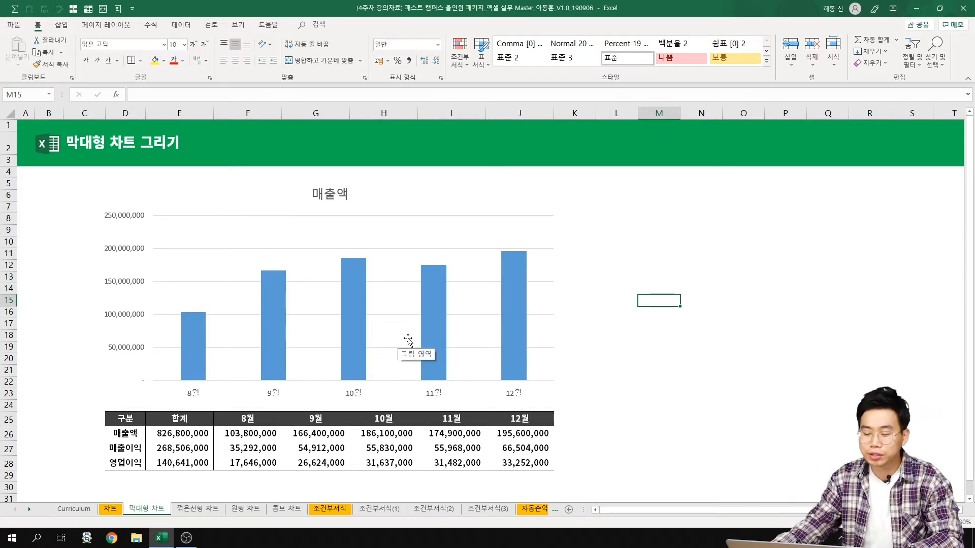
left_click(433, 315)
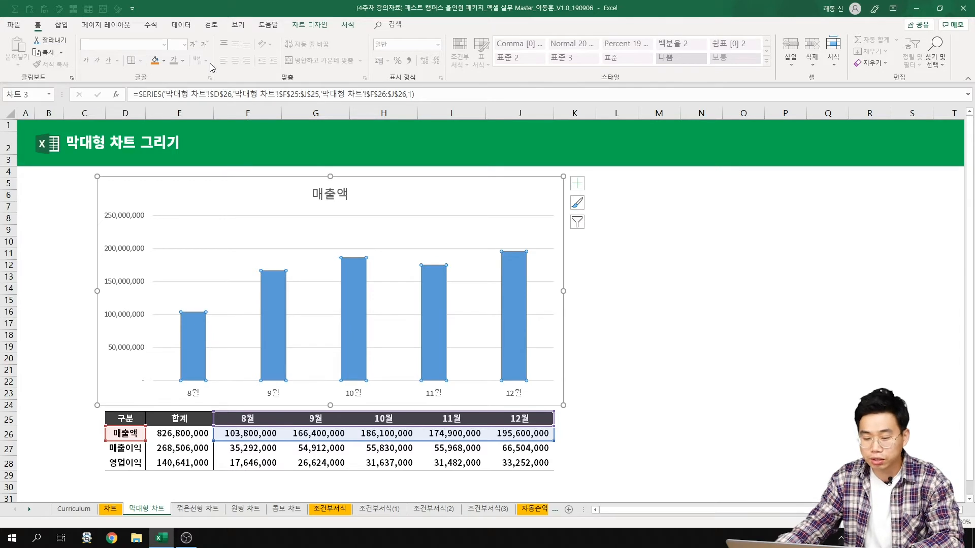
left_click(164, 60)
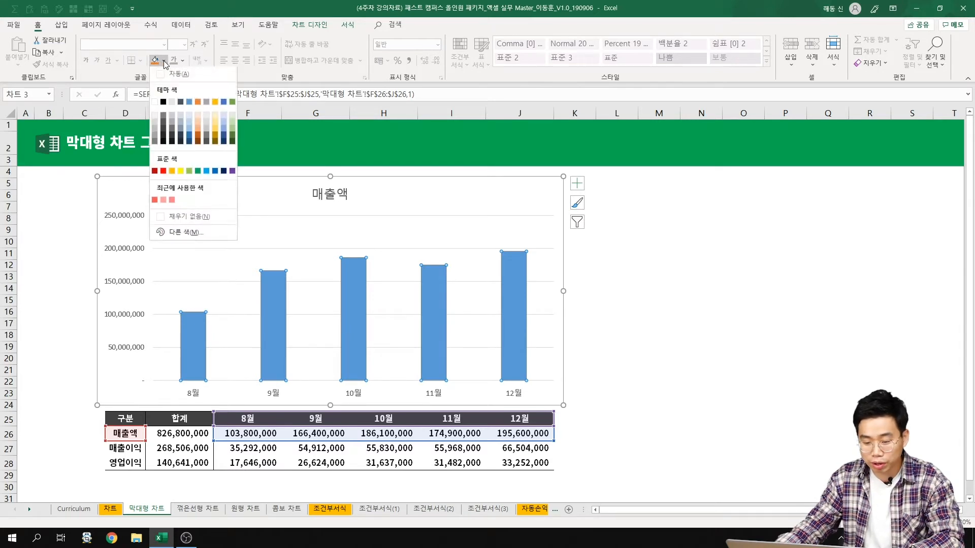
left_click(153, 124)
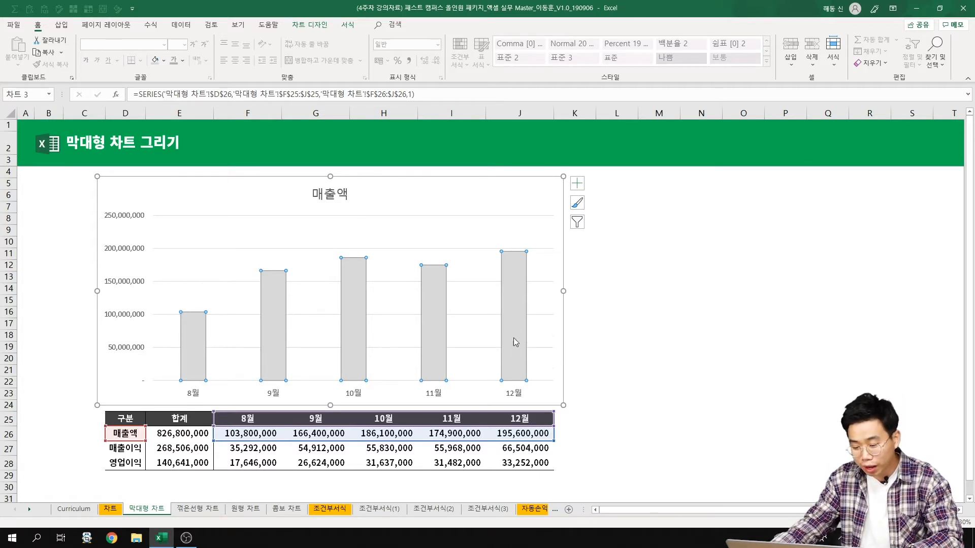
Fill only the 12월 column of the 매출액 chart with the recently used coral red
left_click(515, 288)
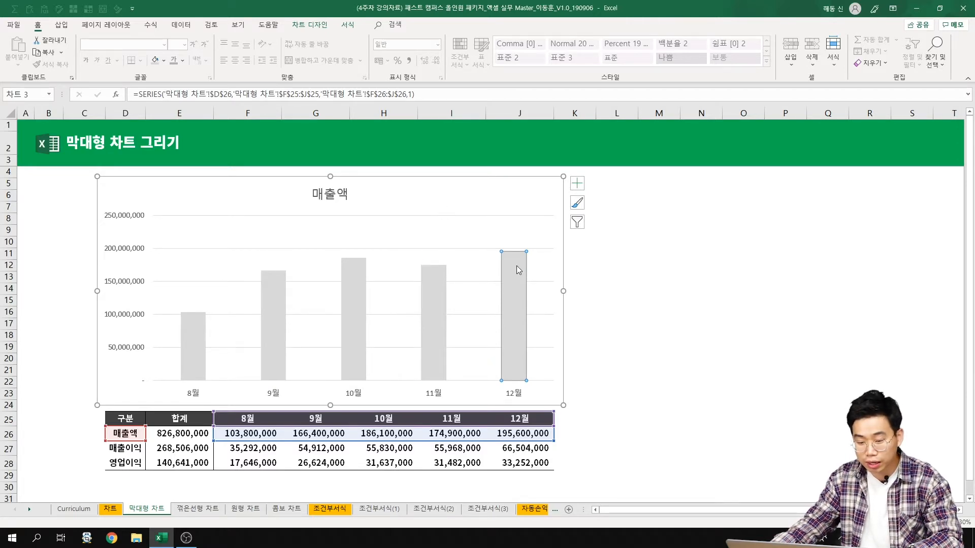
left_click(163, 61)
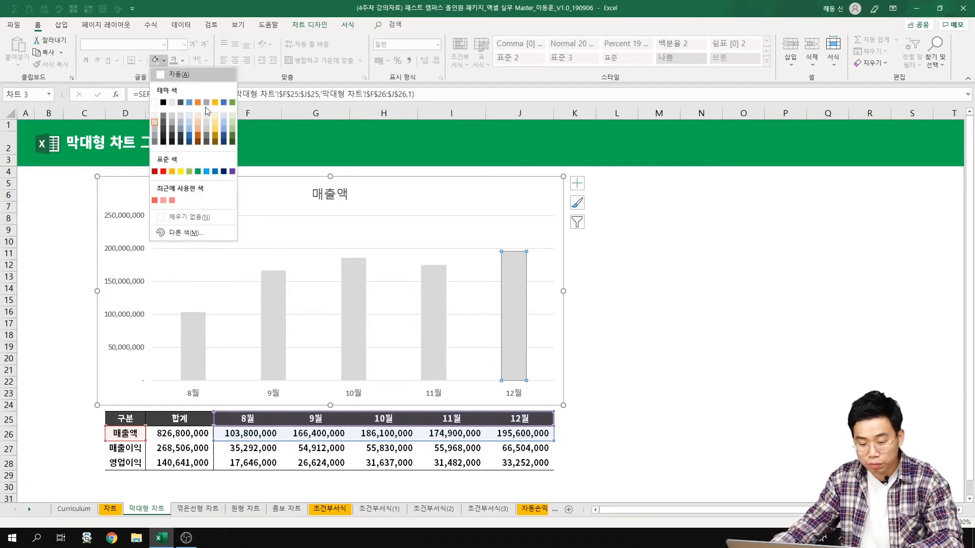
left_click(154, 201)
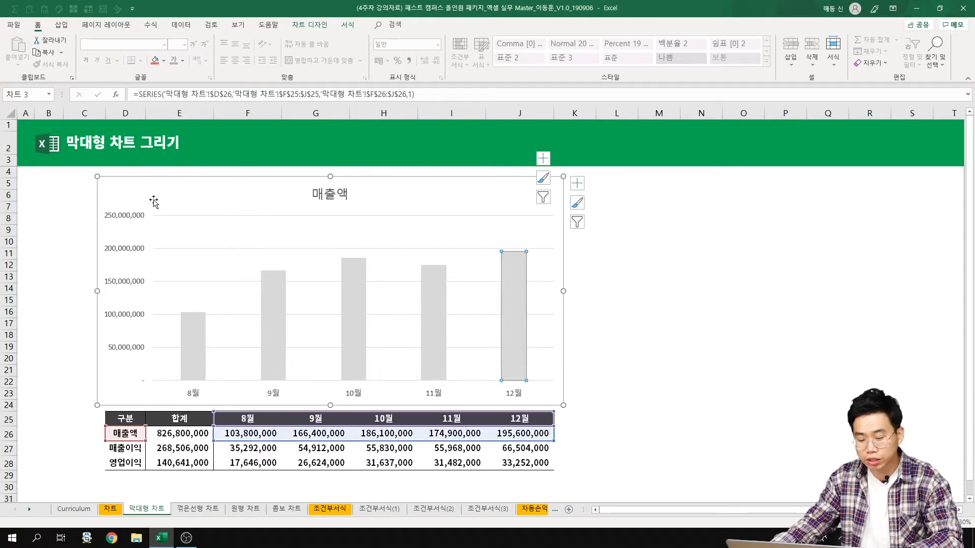
left_click(626, 324)
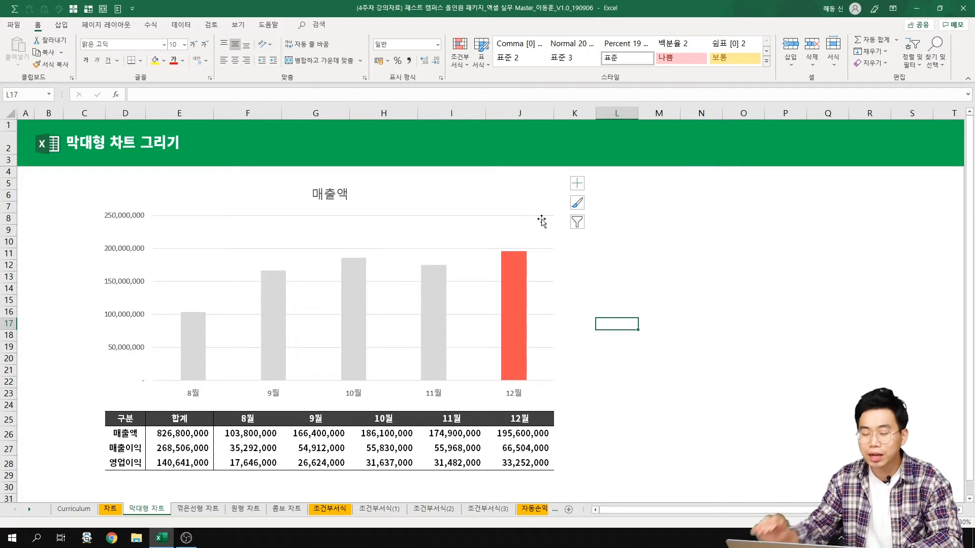
Examine the 매출액 chart's data source, including the series' name and value references, without editing them
left_click(527, 202)
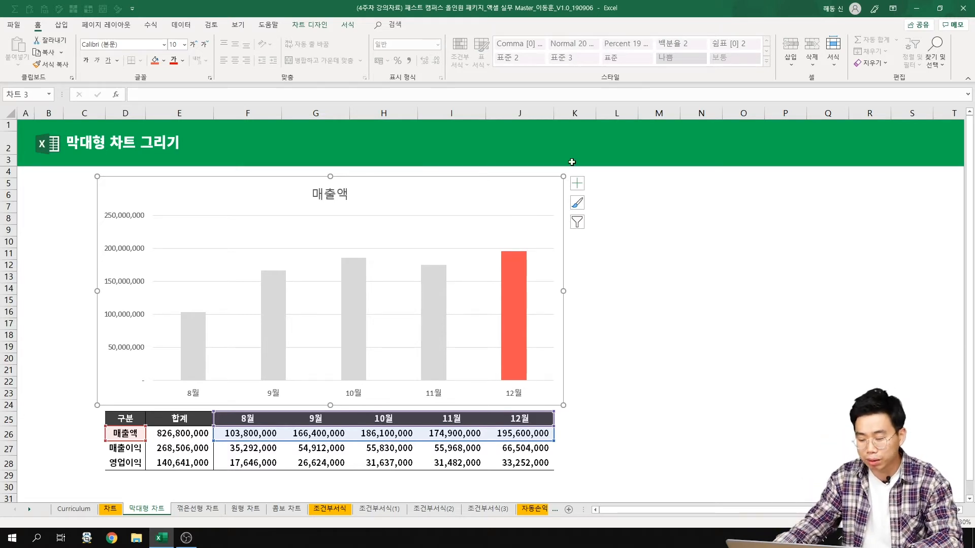
right_click(524, 201)
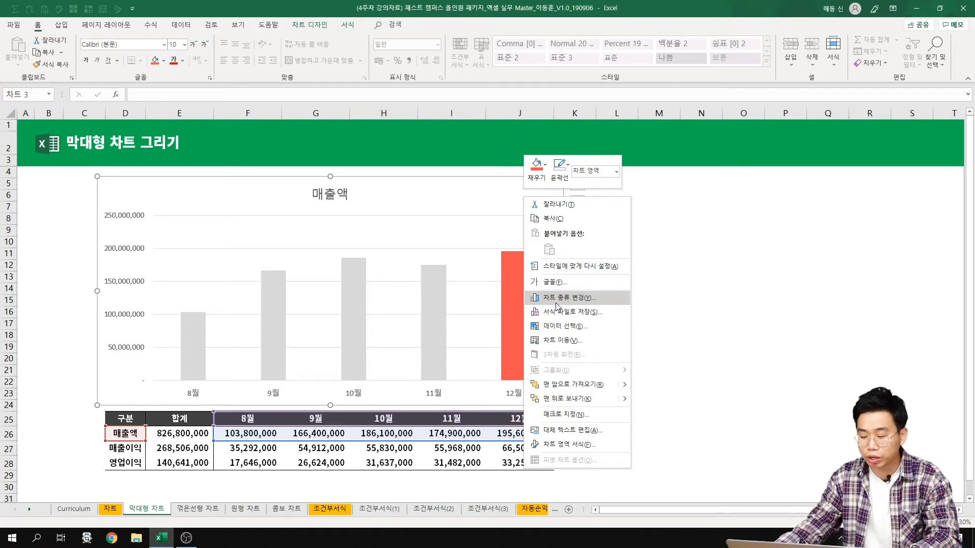
left_click(598, 328)
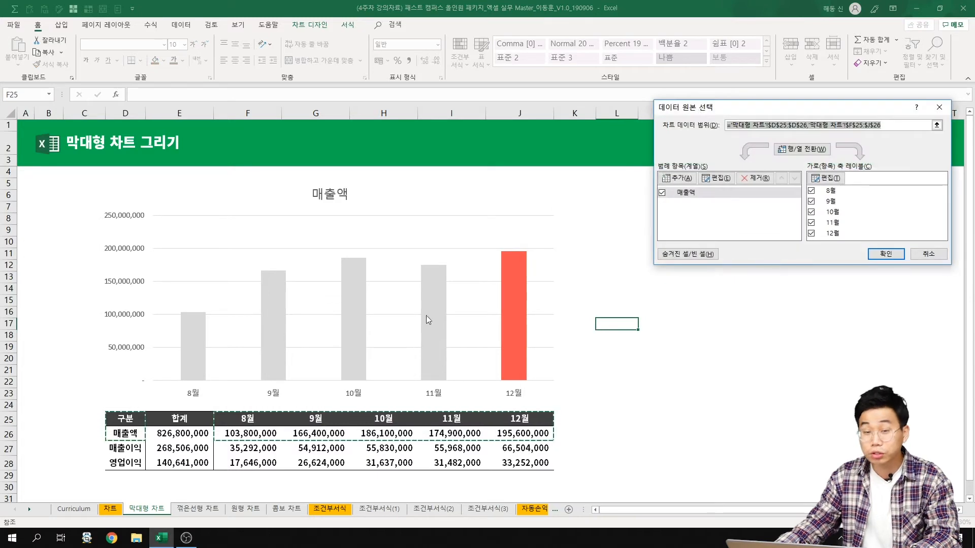
left_click_drag(815, 109, 753, 224)
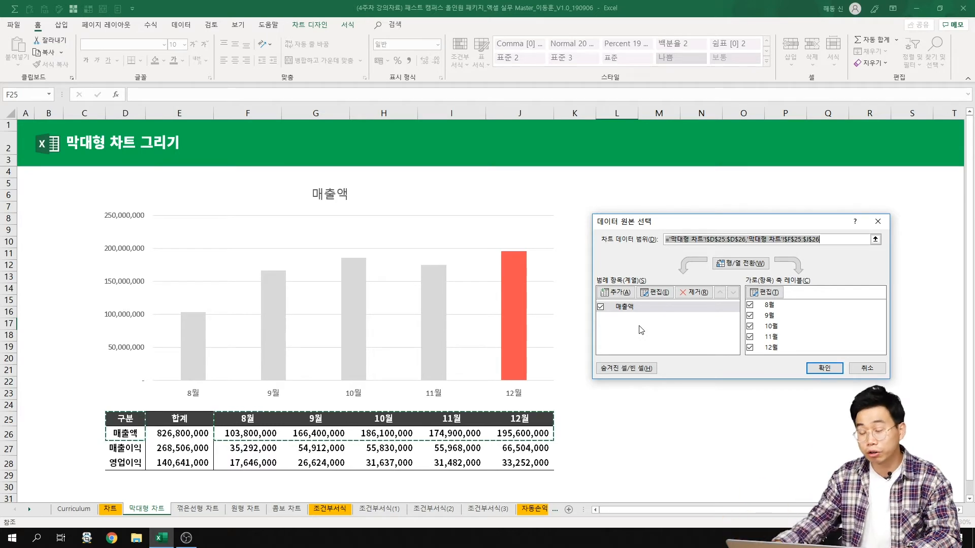
left_click(662, 308)
left_click(655, 294)
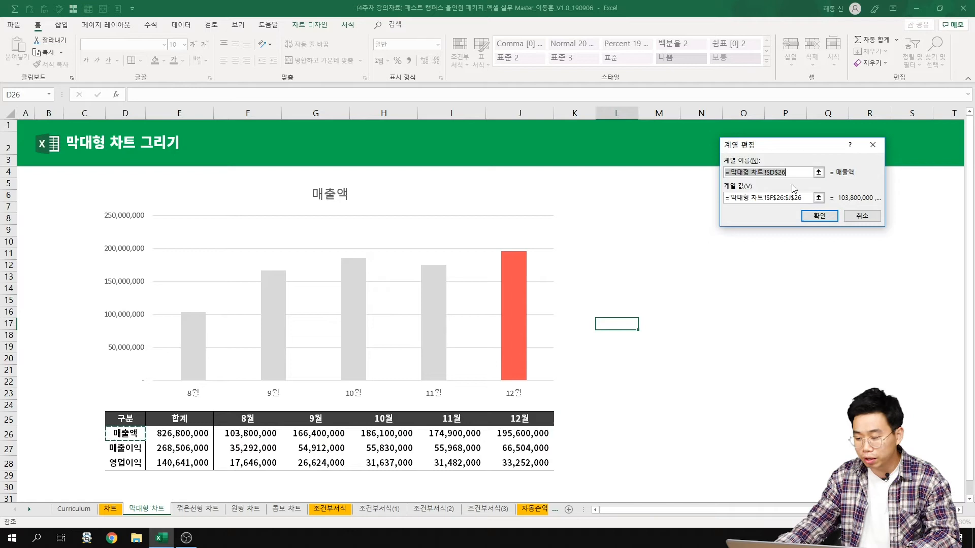
left_click(790, 198)
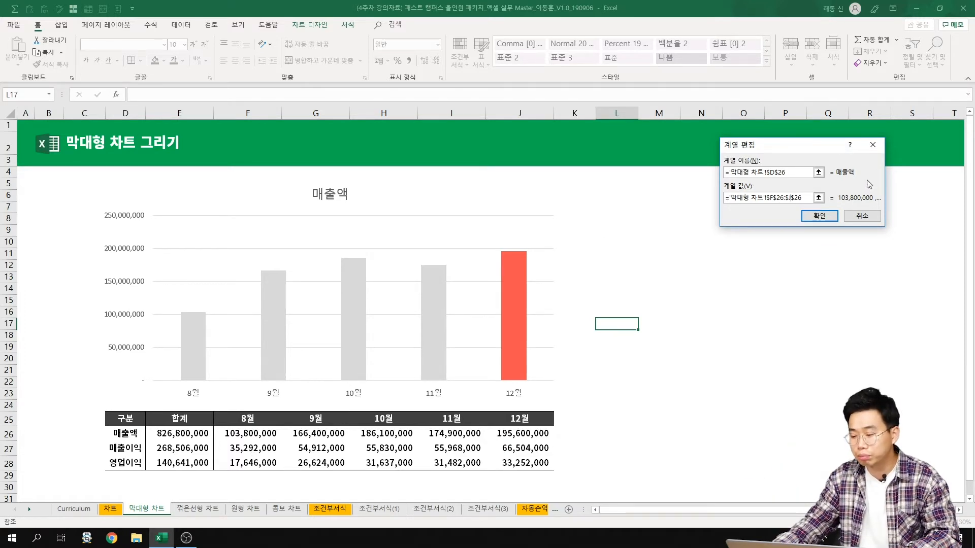
left_click(862, 216)
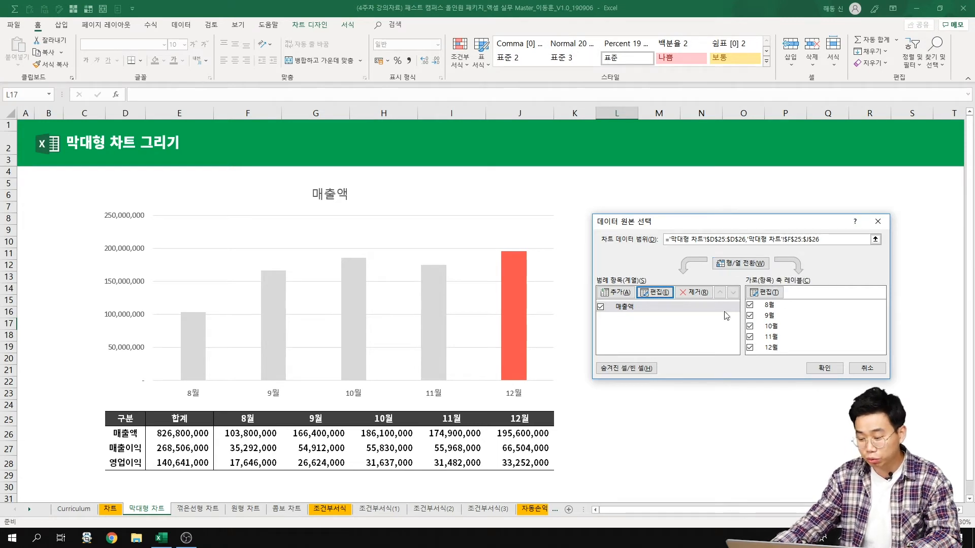
Try swapping the chart's rows and columns, swap them back, and cancel the data source selection
left_click(751, 266)
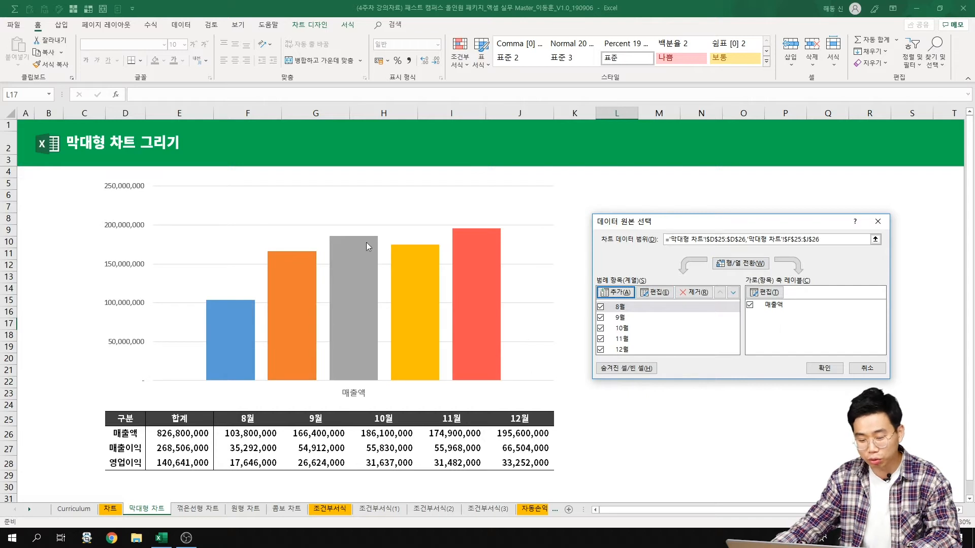
left_click(749, 265)
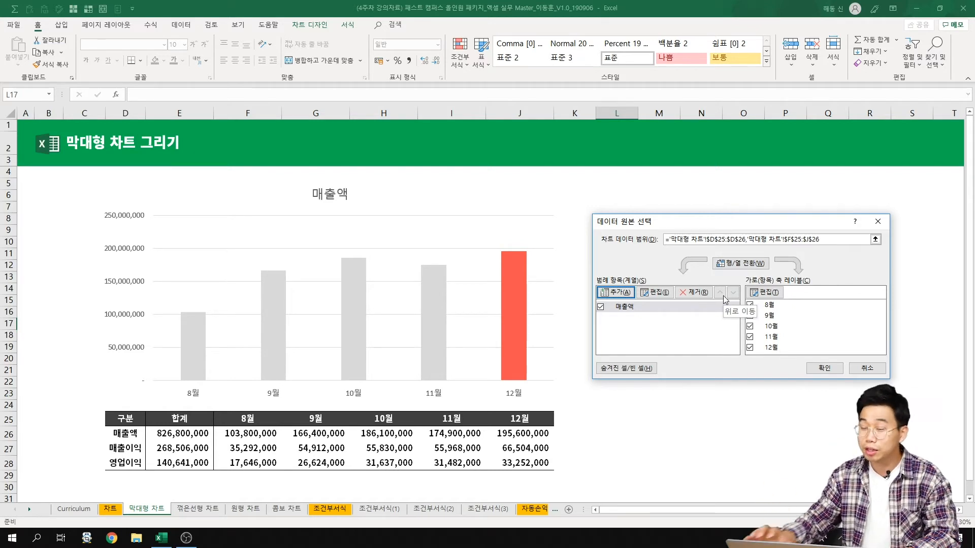
left_click(744, 266)
left_click(742, 265)
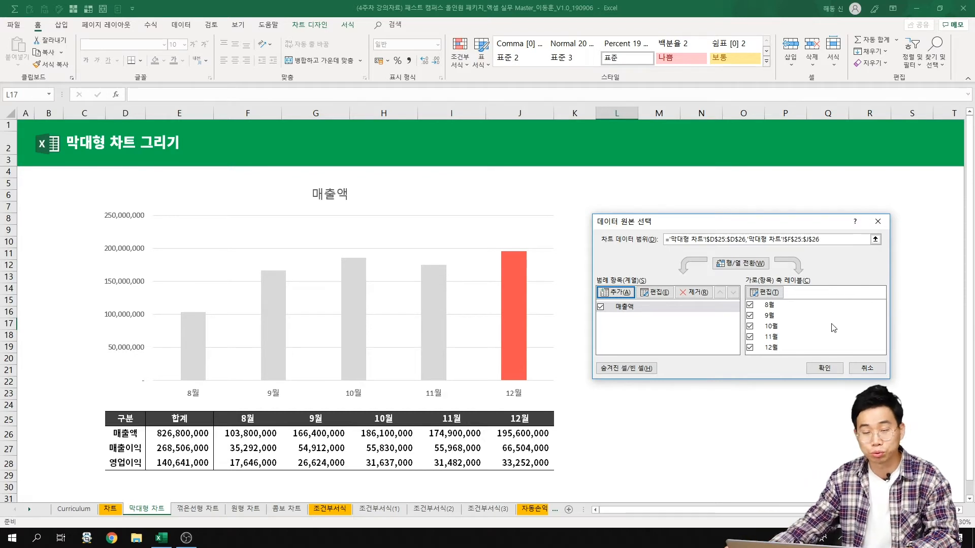
left_click(867, 368)
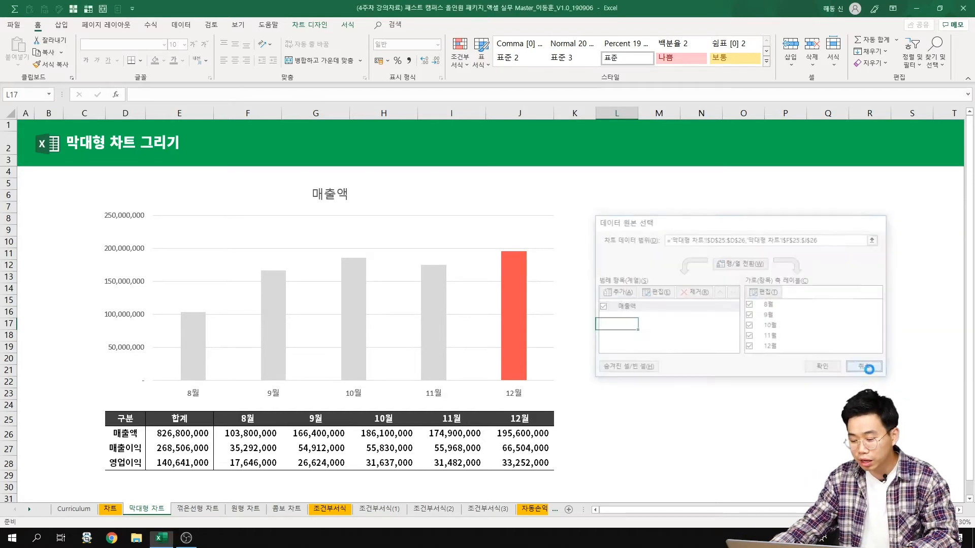
Look at the chart type options and the chart template saving options for the 매출액 chart, cancelling both
right_click(537, 206)
left_click(605, 238)
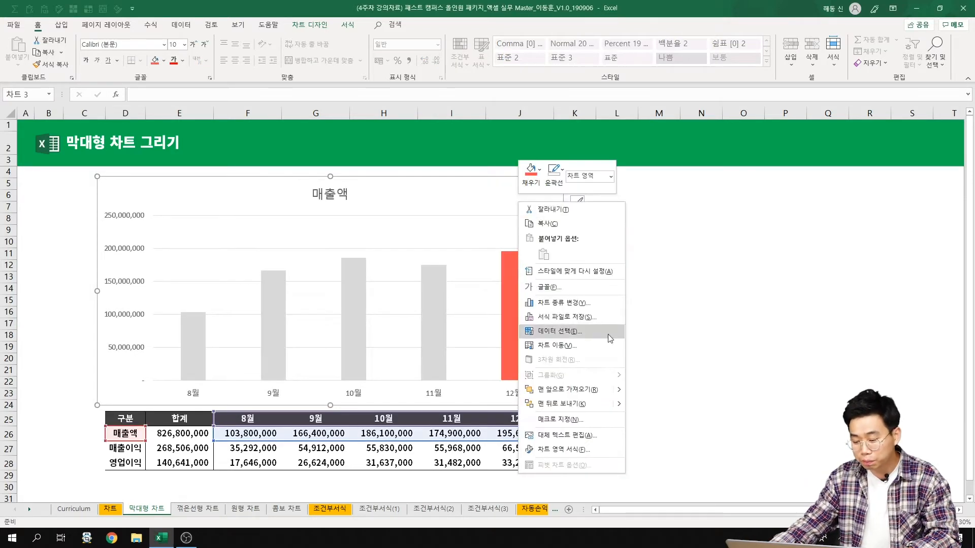
left_click(578, 303)
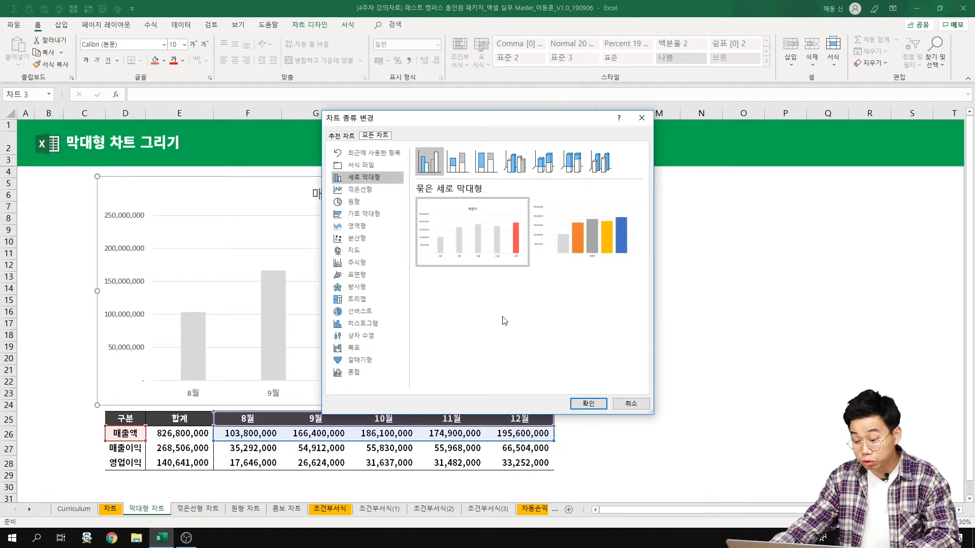
mouse_move(466, 236)
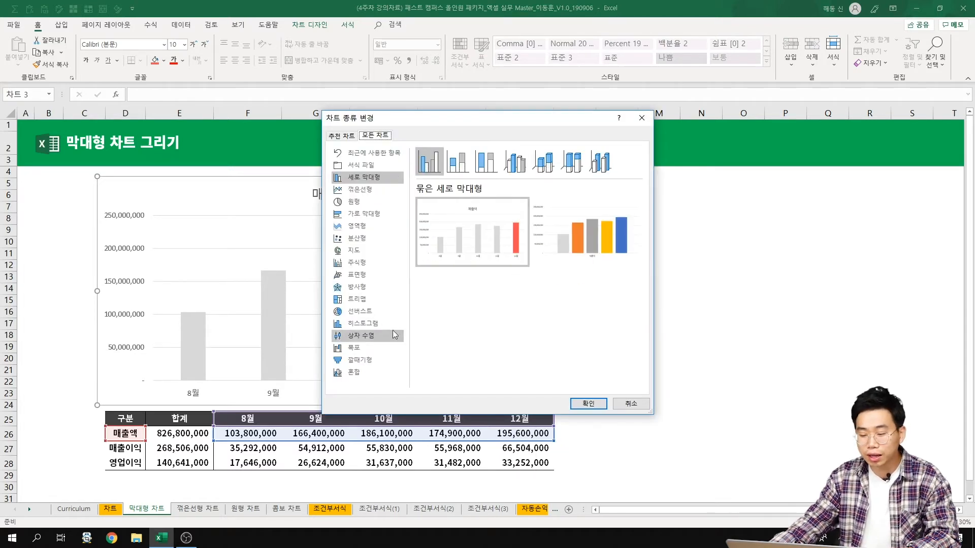
left_click(629, 403)
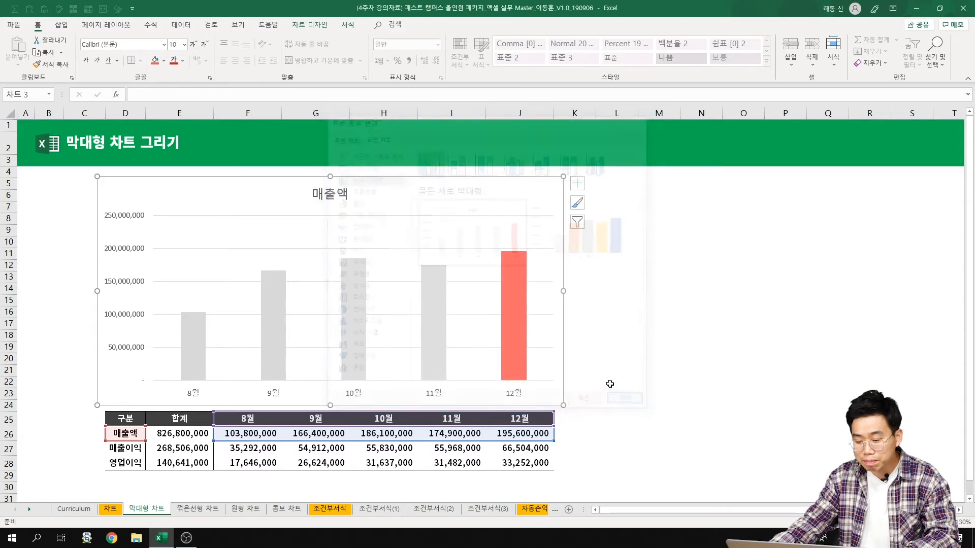
right_click(466, 193)
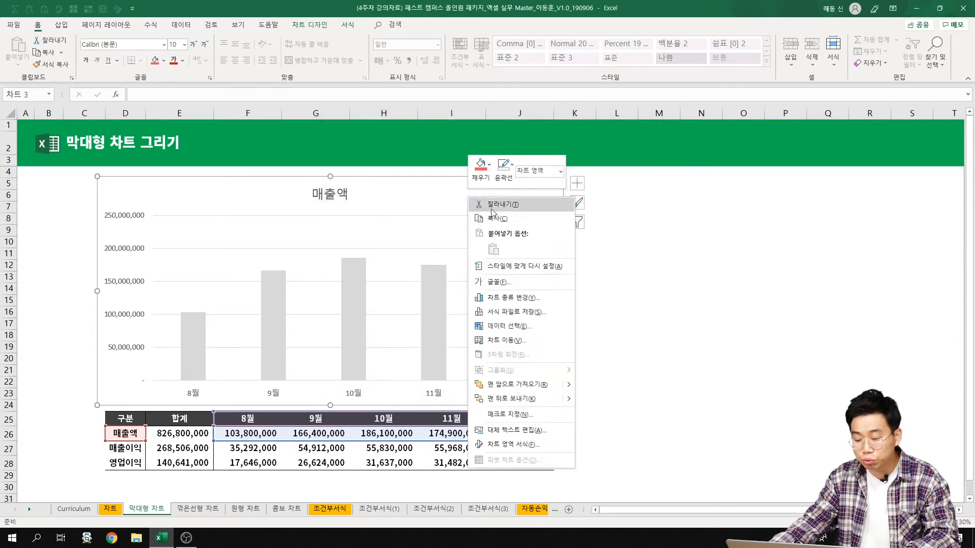
left_click(513, 311)
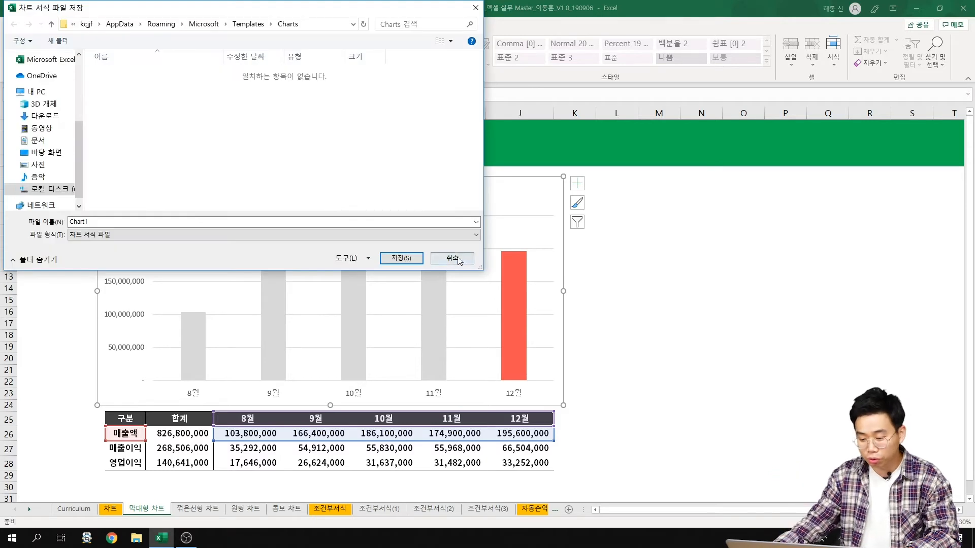
left_click(454, 258)
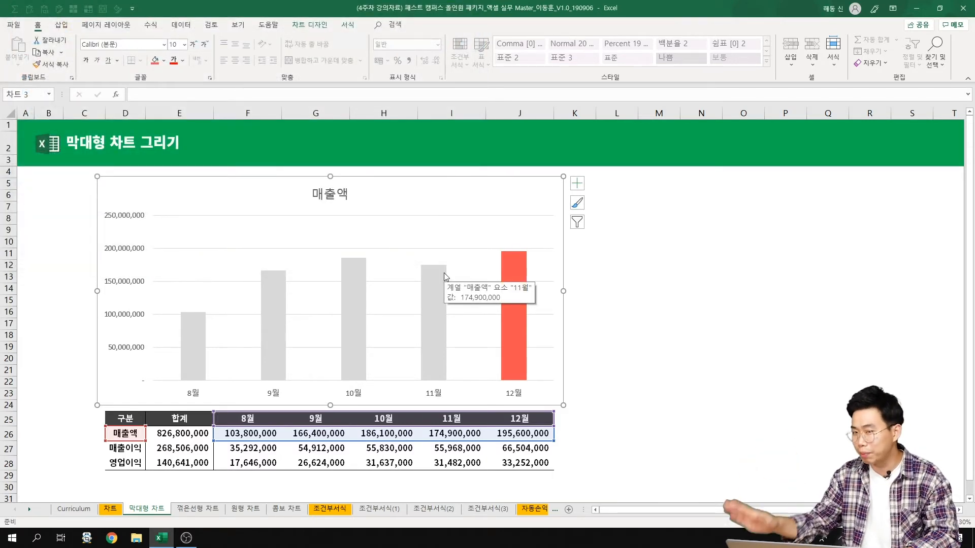
Look at the series chart type options for the 매출액 series, cancel them, and deselect the chart
left_click(514, 289)
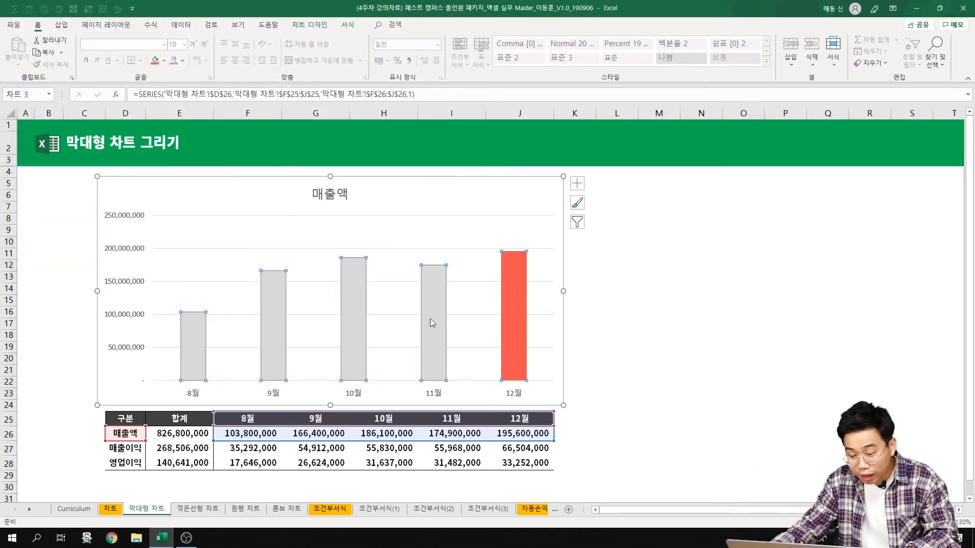
right_click(277, 303)
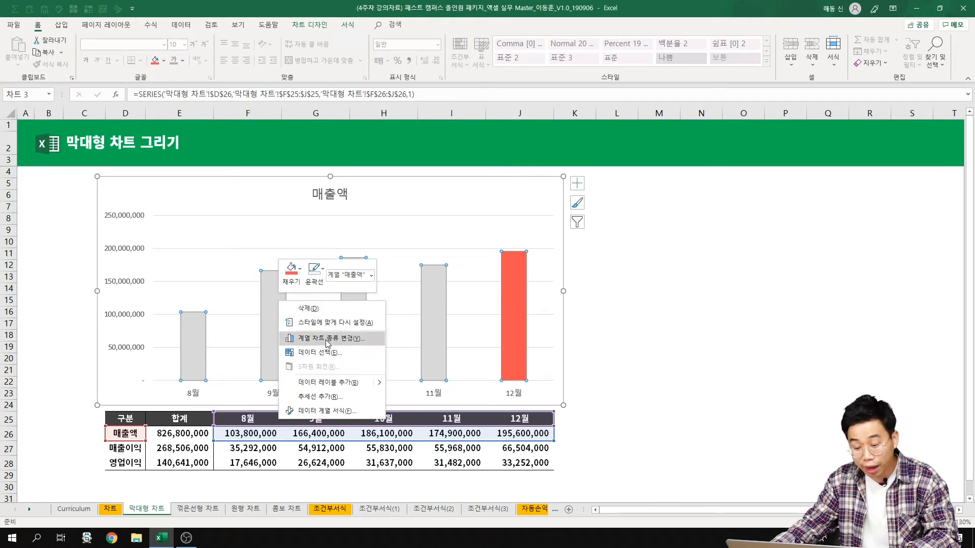
left_click(326, 339)
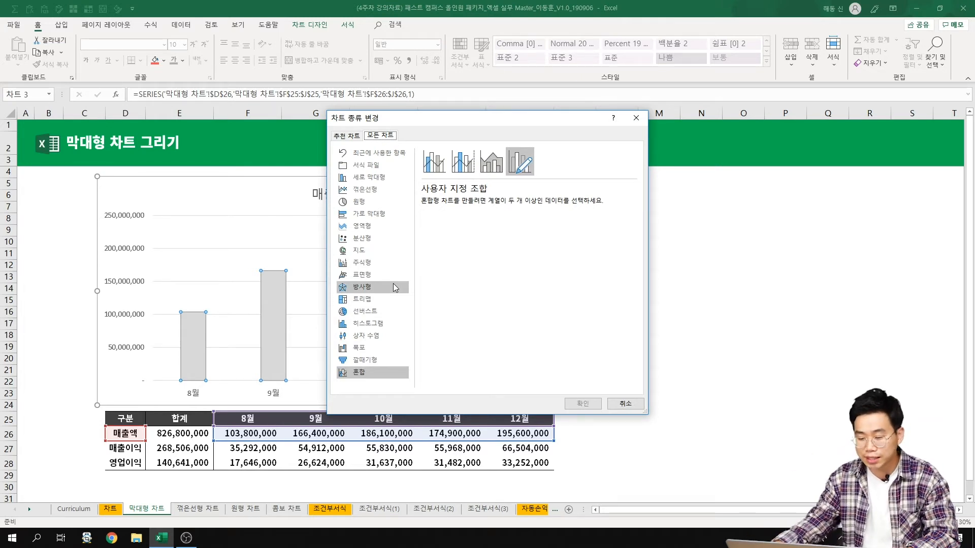
left_click(629, 403)
left_click(629, 322)
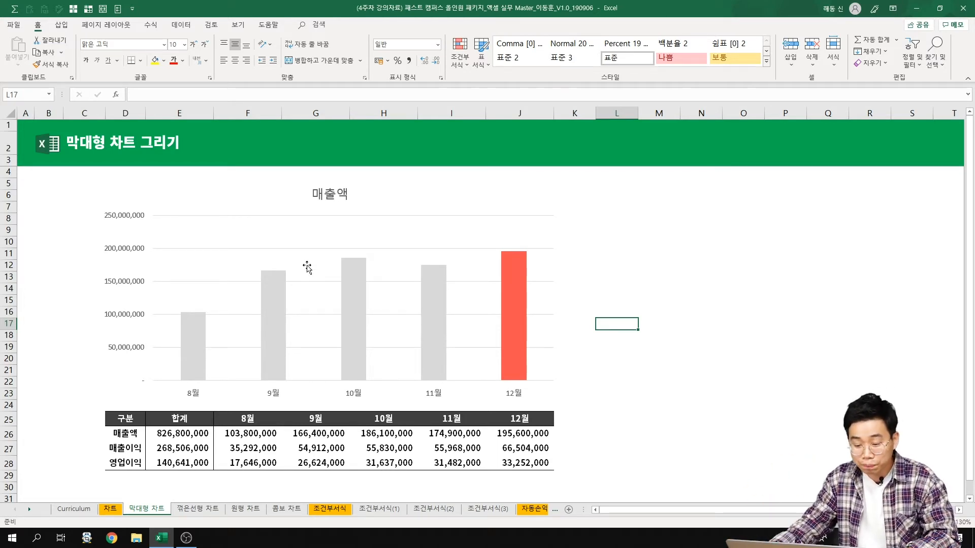
left_click(372, 242)
left_click(412, 202)
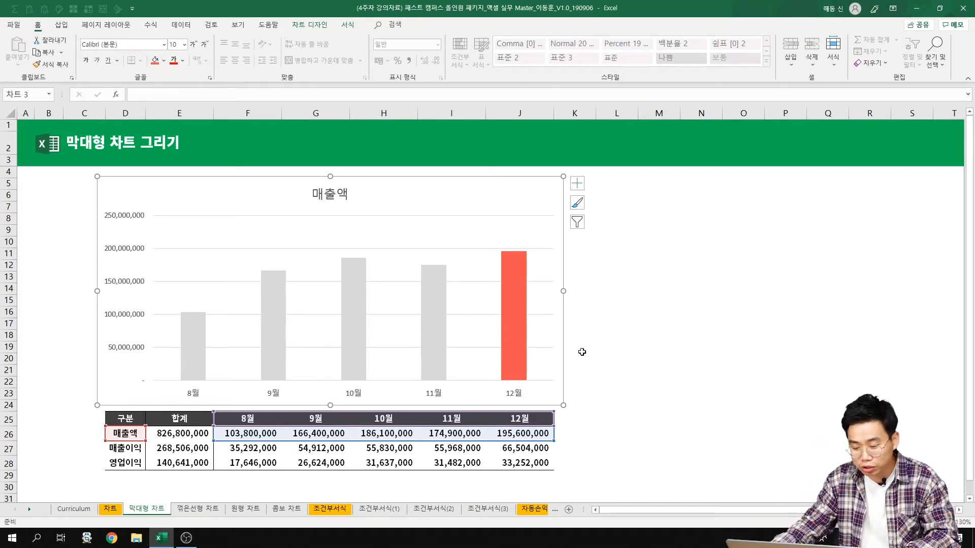
Select the row labels in D25:D28 together with the monthly data in F25:J28, leaving out the 합계 column
left_click(620, 301)
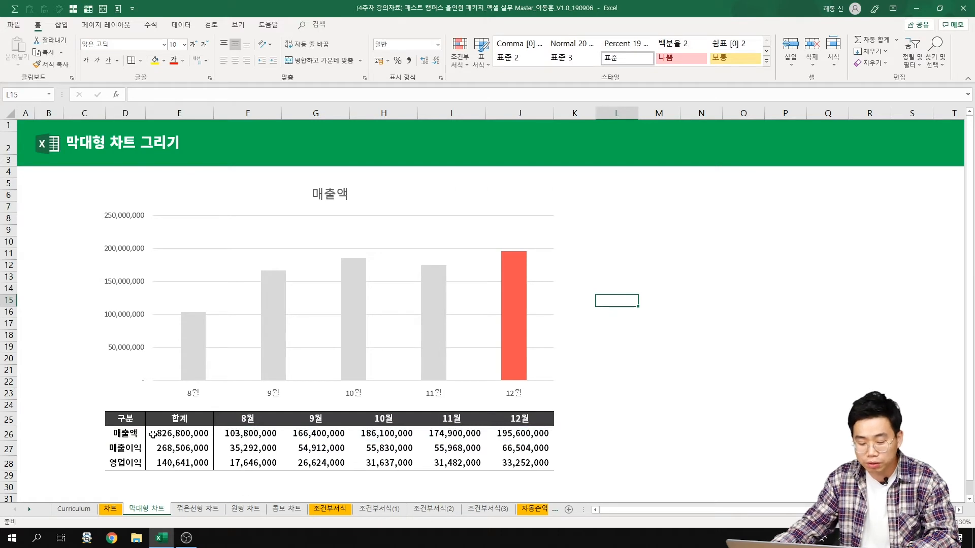
left_click_drag(126, 419, 125, 463)
left_click_drag(249, 419, 525, 462, "ctrl")
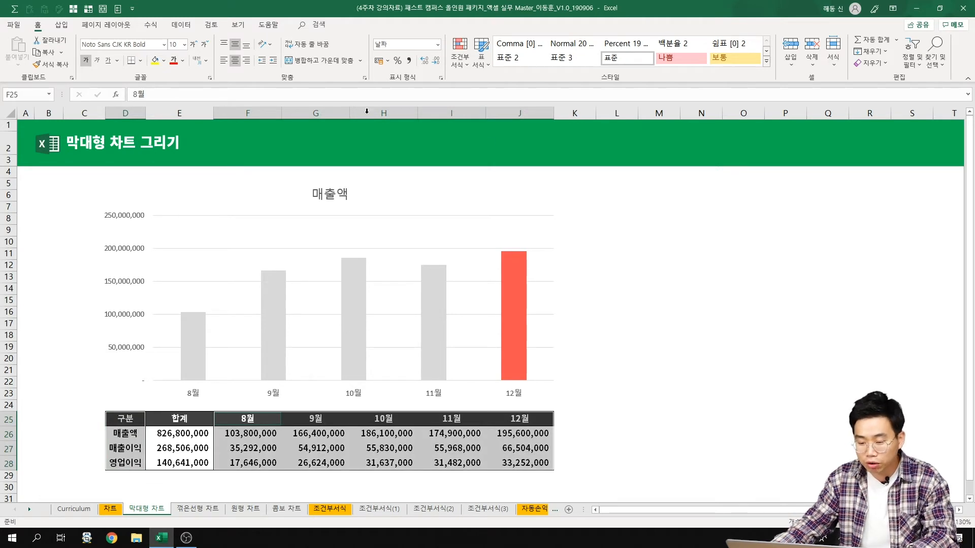
Insert a 2-D clustered column chart of the selected data, move it beside the 매출액 chart, and delete it again
left_click(60, 24)
left_click(359, 41)
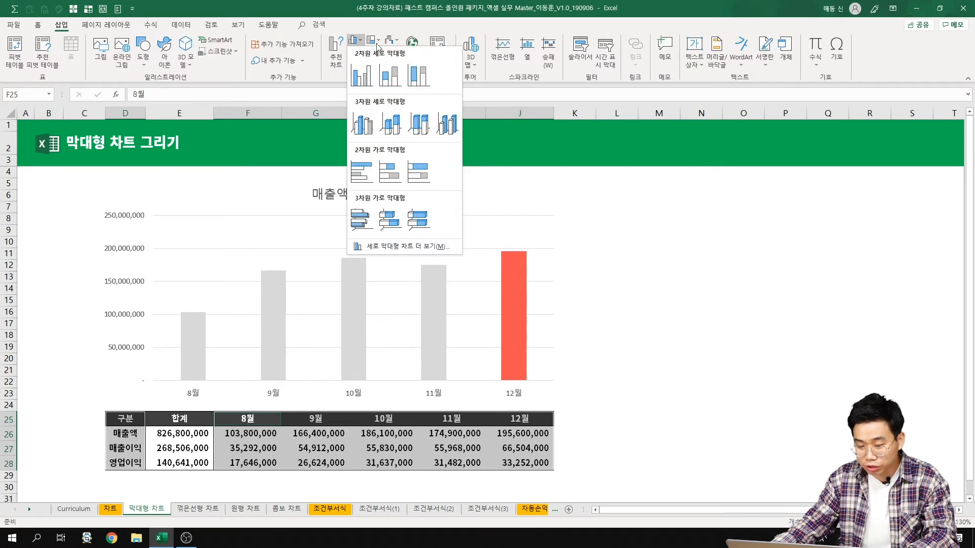
left_click(364, 79)
left_click_drag(548, 255, 789, 211)
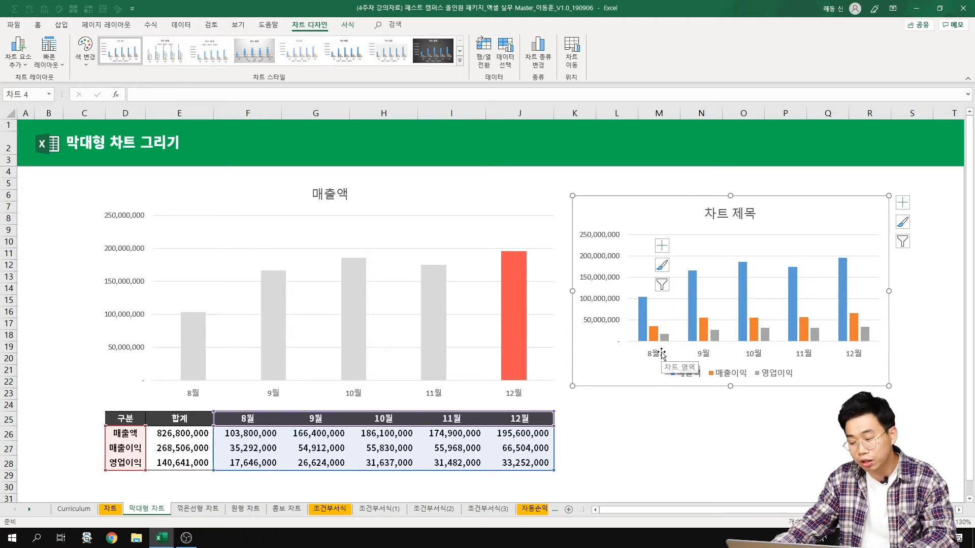
left_click_drag(768, 231, 771, 214)
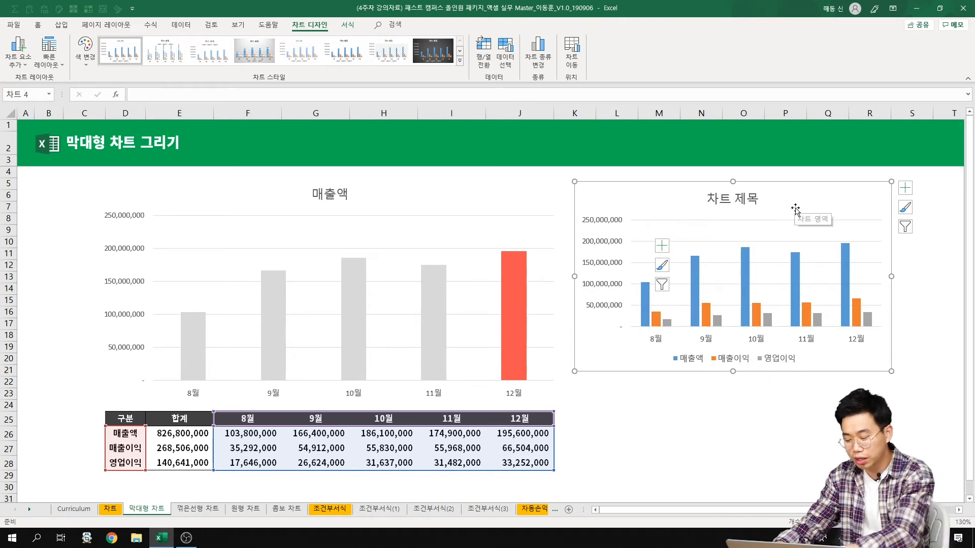
key("Delete")
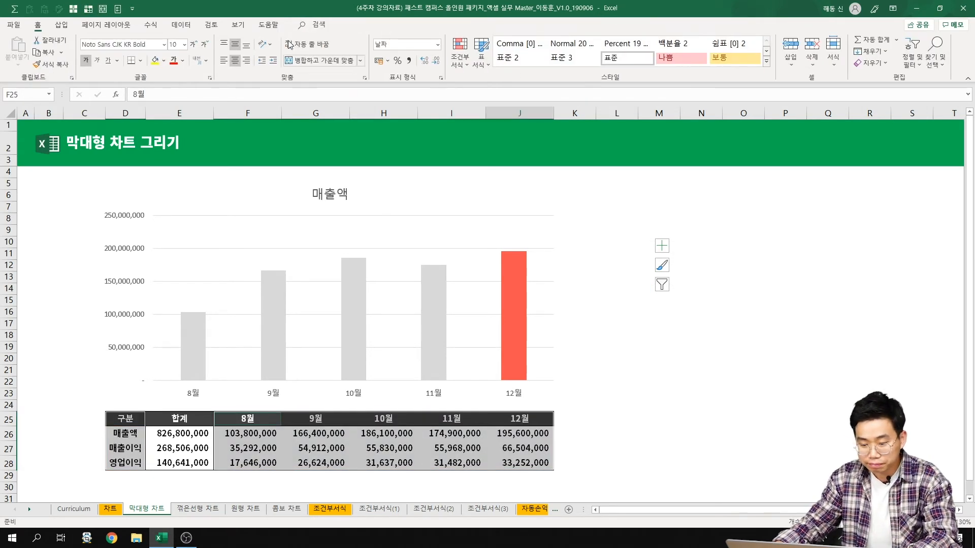
Insert a 2-D stacked column chart of 매출액, 매출이익 and 영업이익 for 8월 to 12월
left_click(61, 25)
left_click(354, 40)
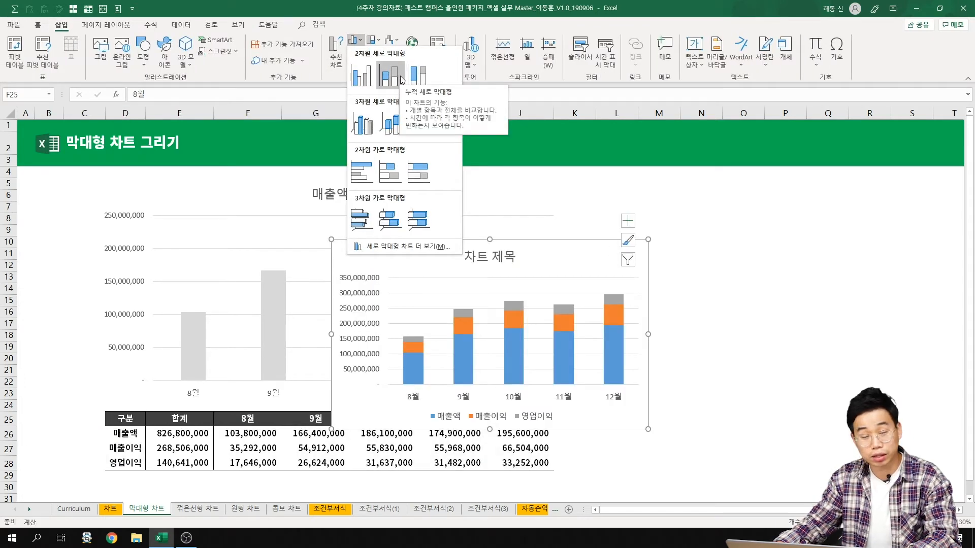
left_click(400, 77)
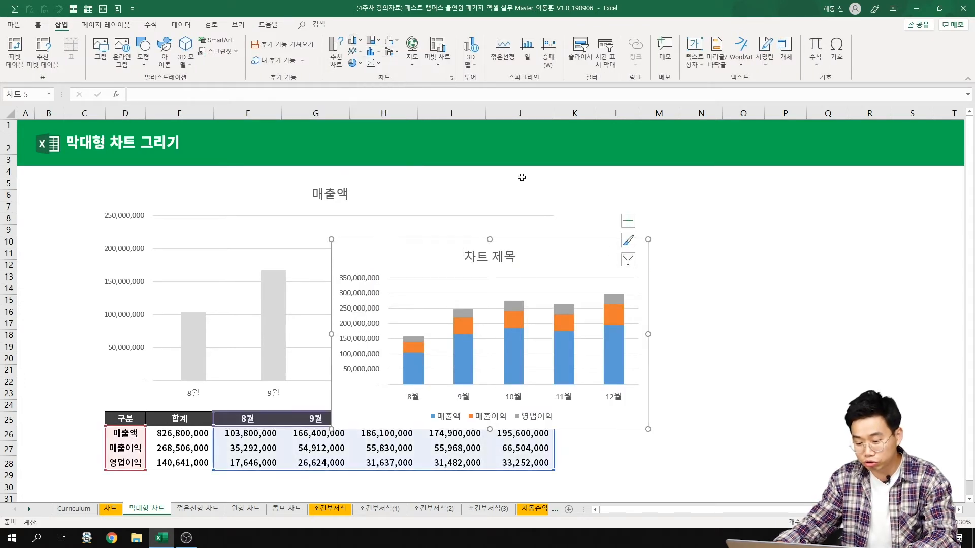
Move the stacked column chart clear of the 매출액 chart and examine which table row each of its three series plots
left_click_drag(573, 257, 767, 229)
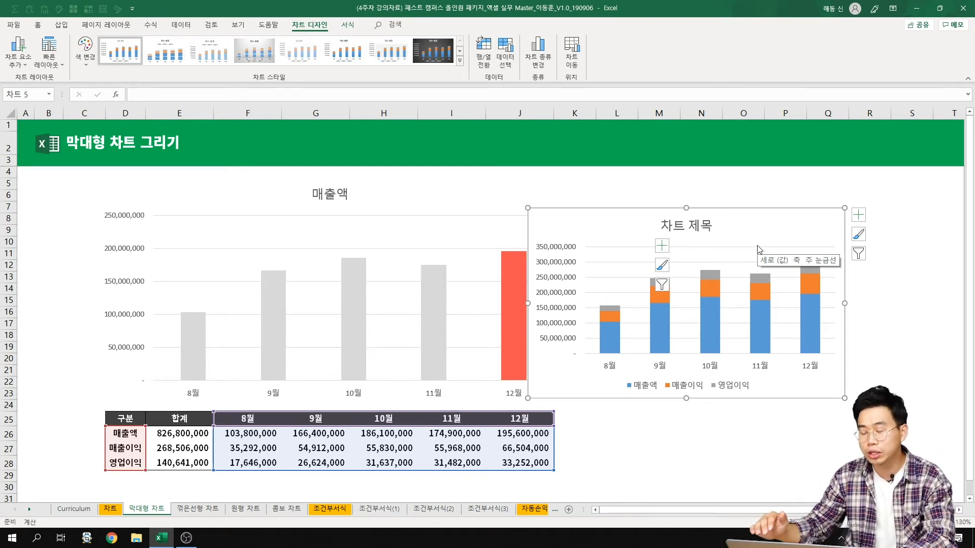
left_click_drag(755, 229, 828, 241)
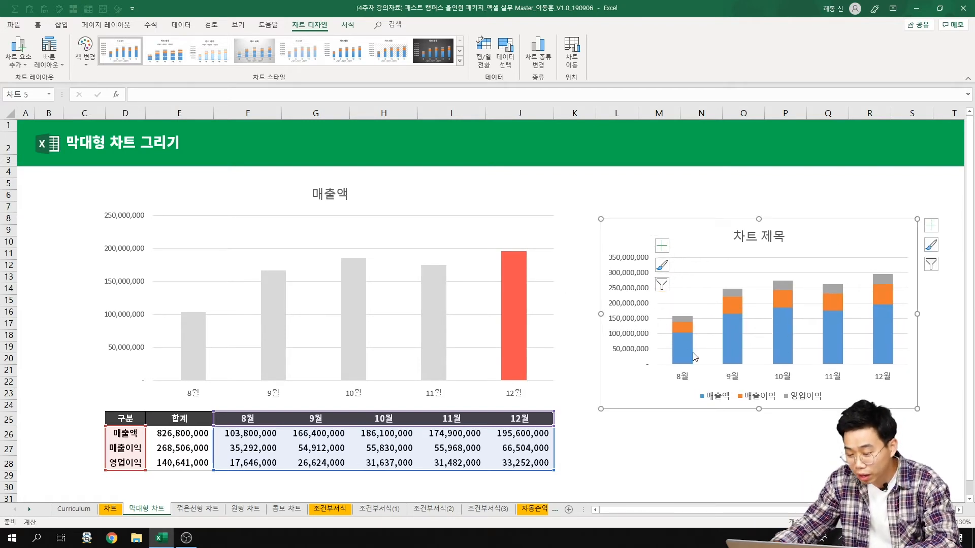
left_click(681, 357)
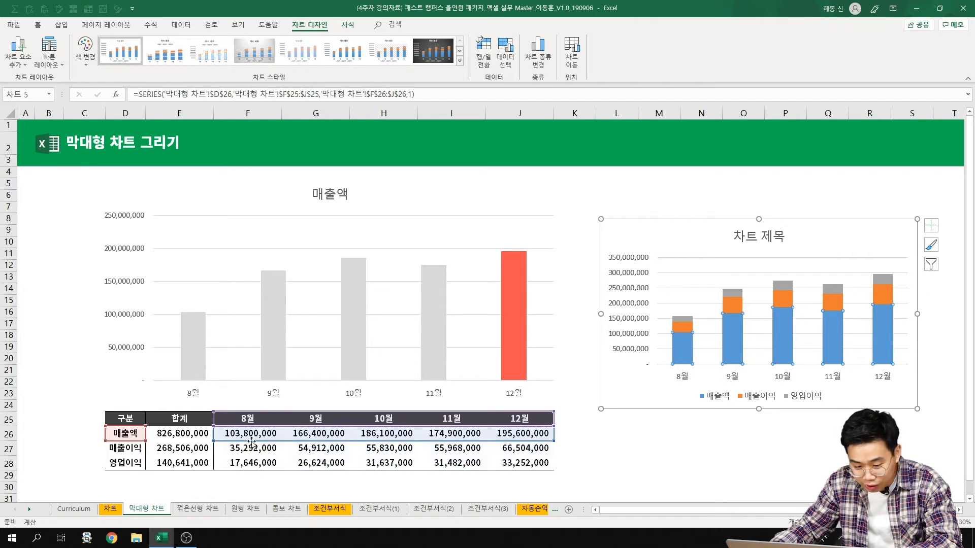
left_click(683, 328)
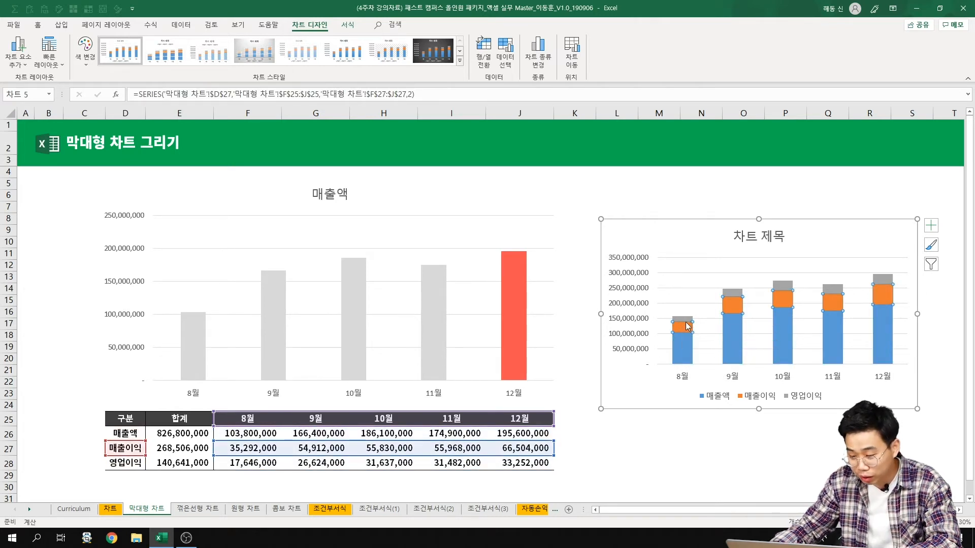
left_click(682, 318)
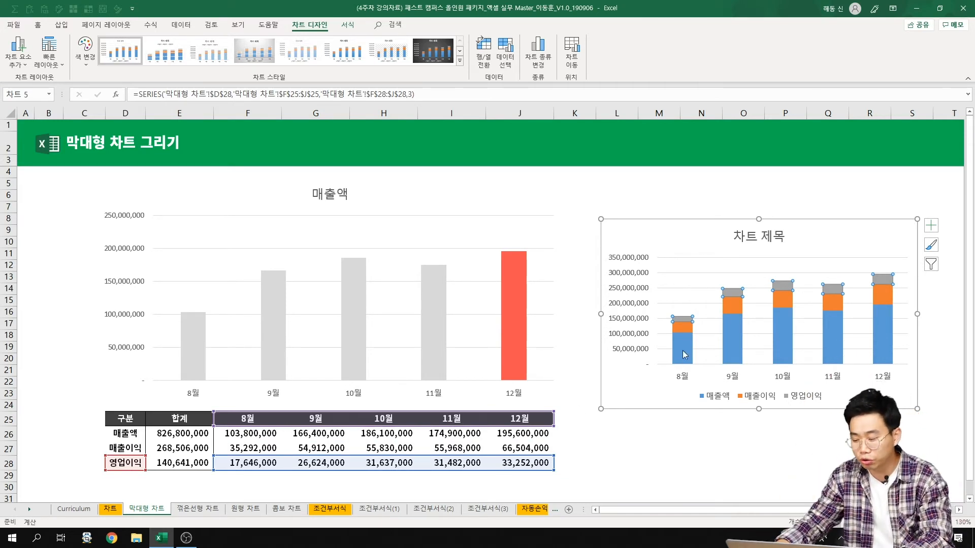
Delete the stacked column chart
left_click(815, 254)
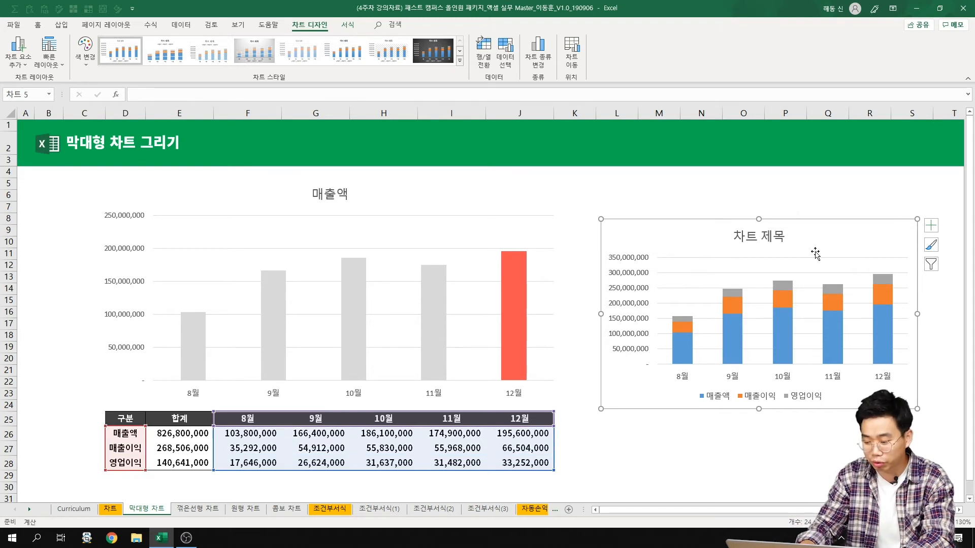
key("Delete")
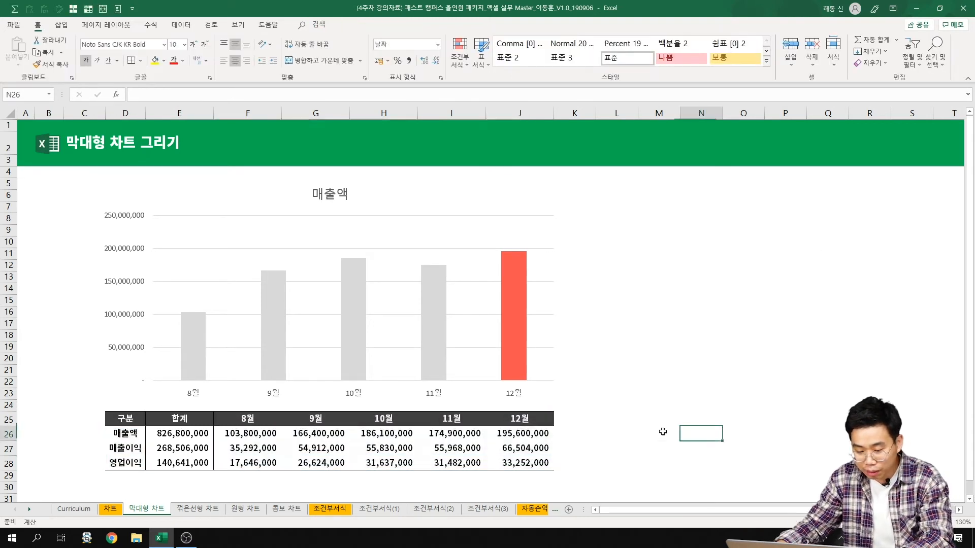
Copy the whole table in D25:J28 and paste the copy starting at cell L25
left_click(141, 423)
left_click_drag(141, 422, 547, 467)
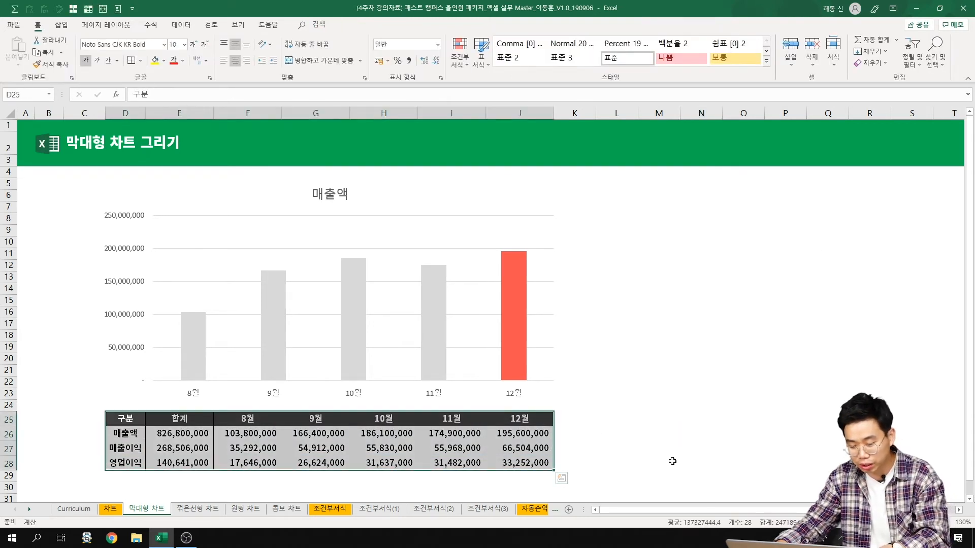
key("ctrl+c")
left_click(699, 406)
left_click(610, 415)
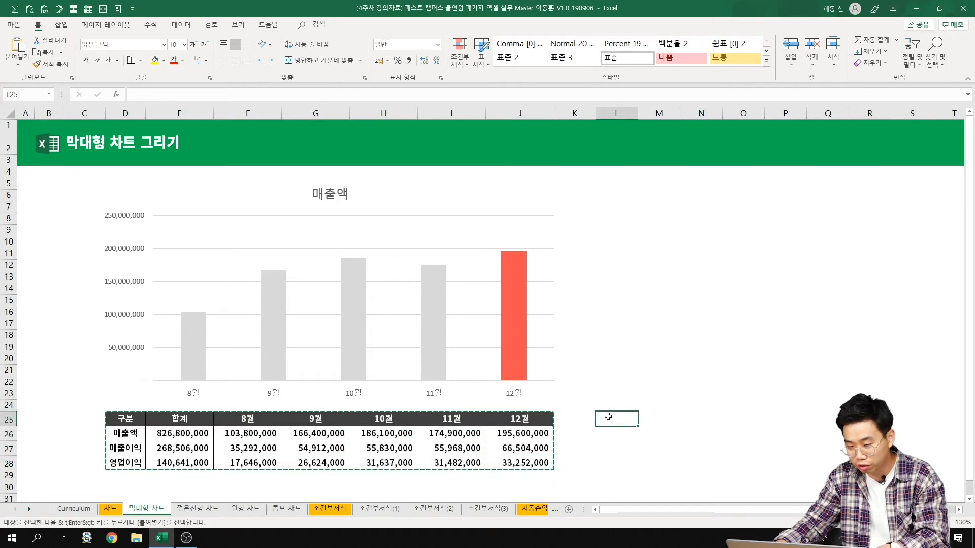
key("ctrl+v")
left_click(752, 266)
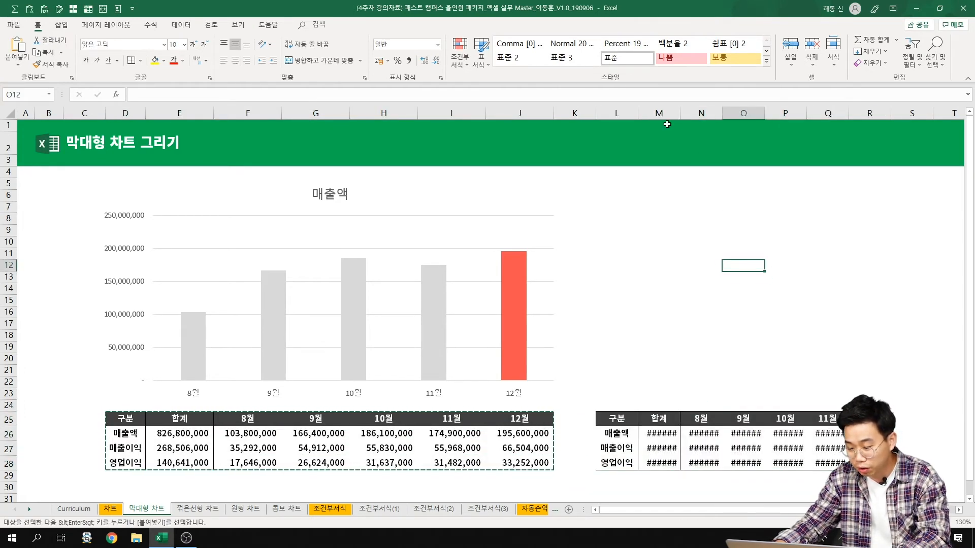
Autofit the widths of columns L to R to the contents of the copied table
left_click(675, 436)
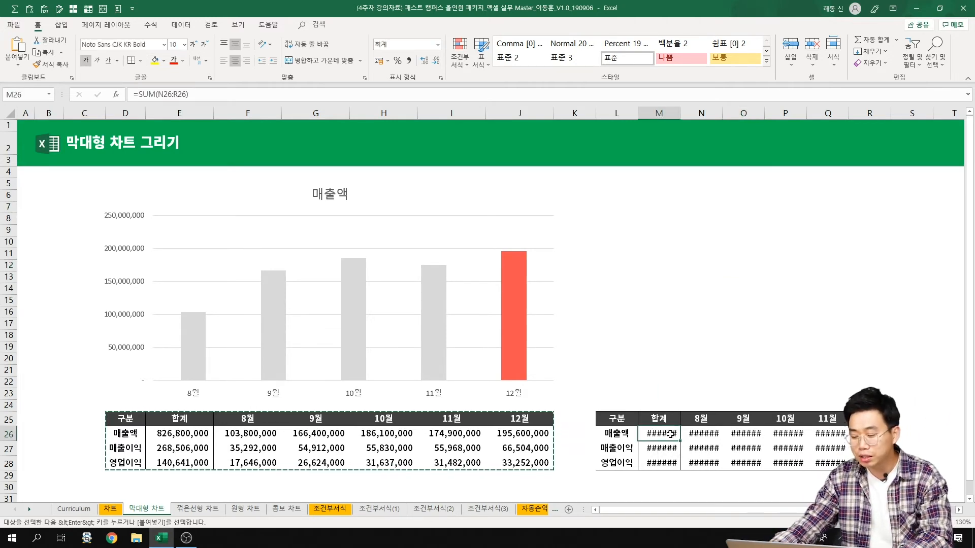
mouse_move(646, 443)
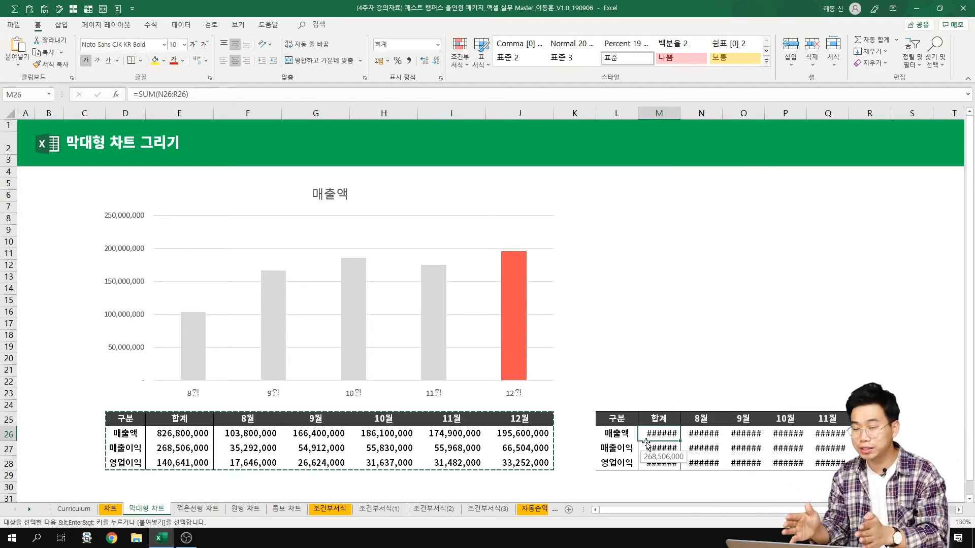
left_click_drag(636, 114, 890, 113)
double_click(891, 113)
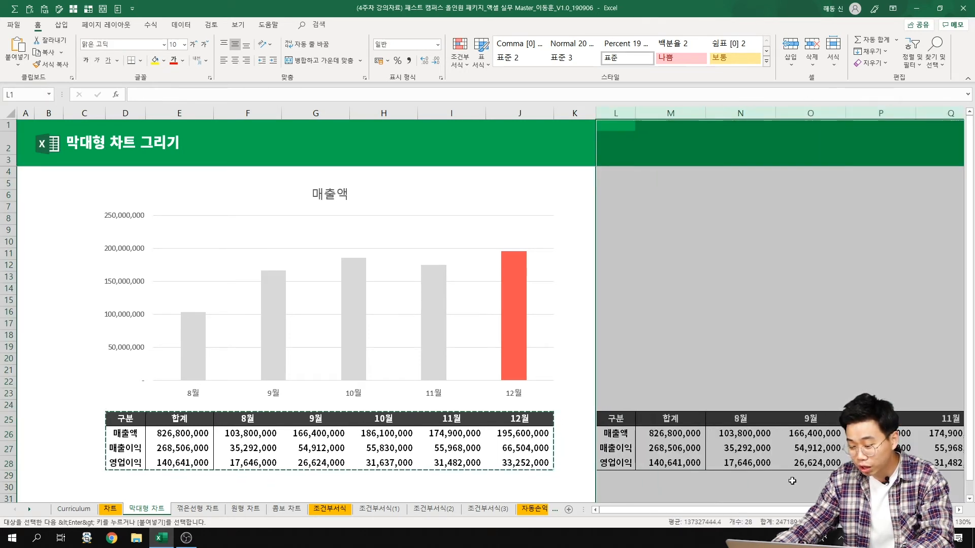
left_click(725, 450)
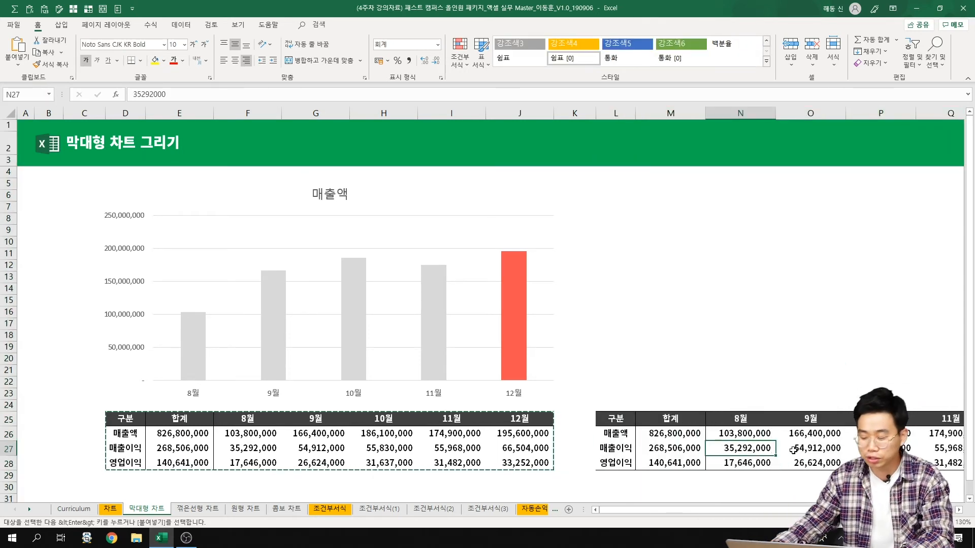
Enter the formula =N26-N27 in cell N30 to subtract 매출이익 from 매출액 for 8월
scroll(484, 311, "right", 1)
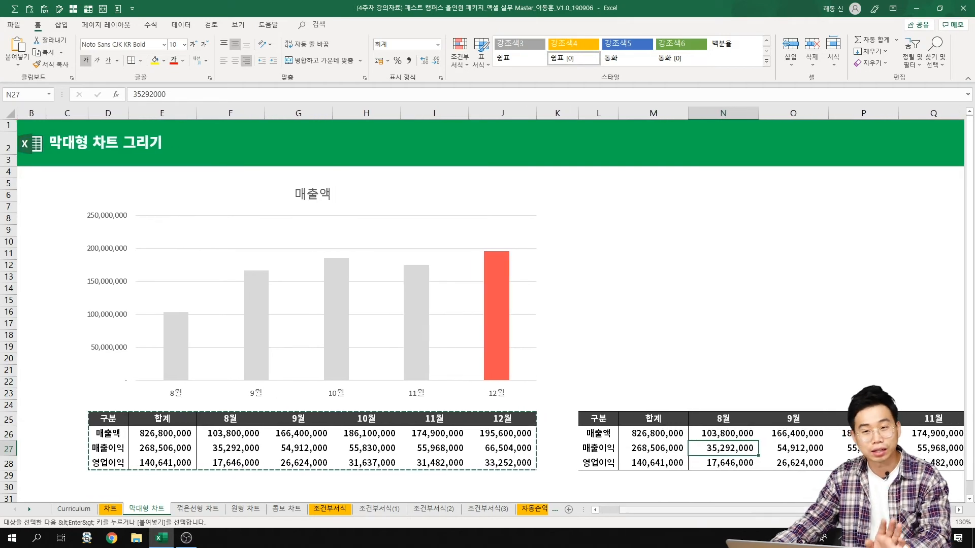
scroll(957, 512, "right", 3)
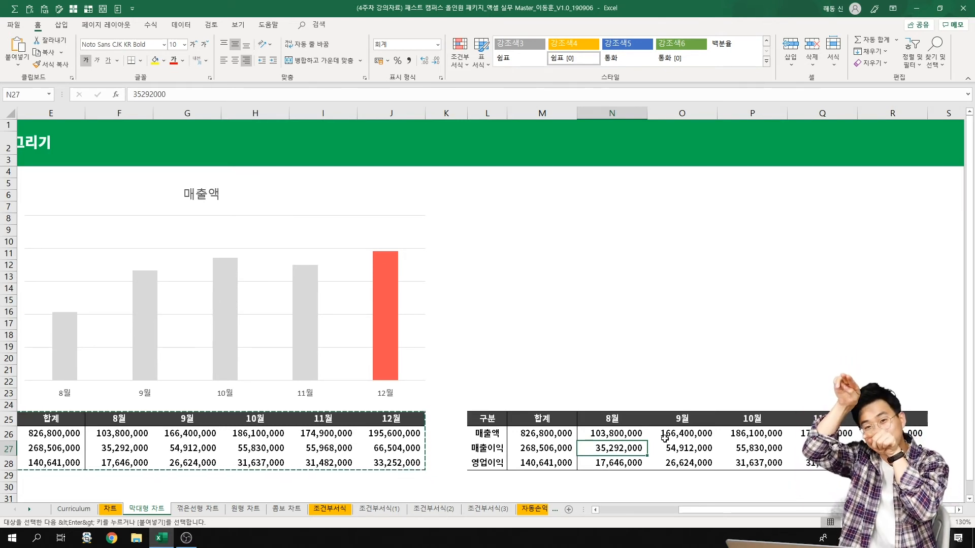
scroll(627, 389, "down", 2)
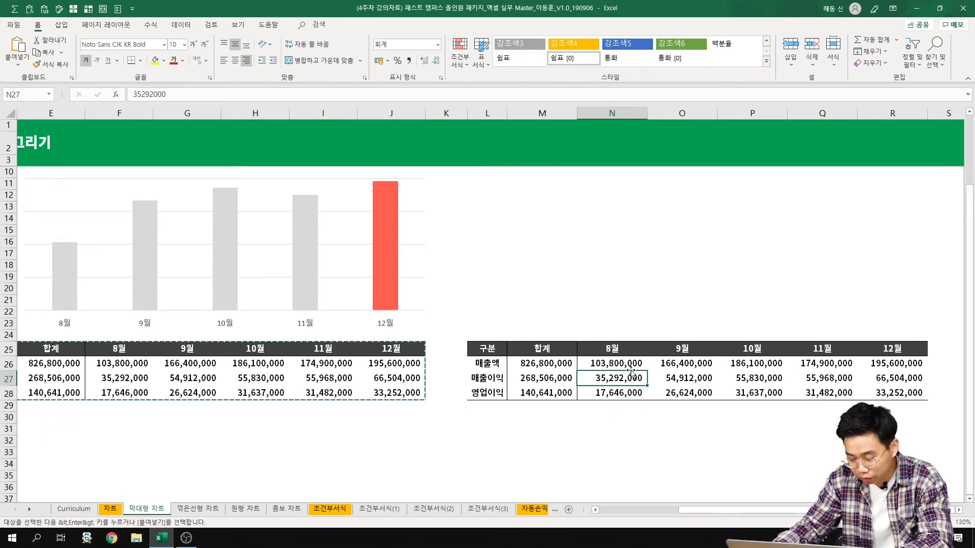
left_click(623, 415)
type("=")
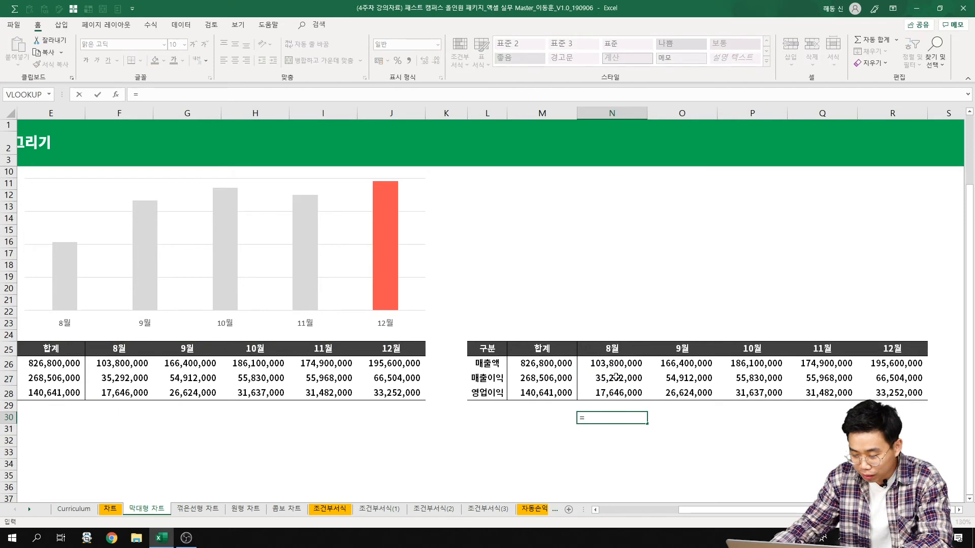
left_click(614, 369)
type("-")
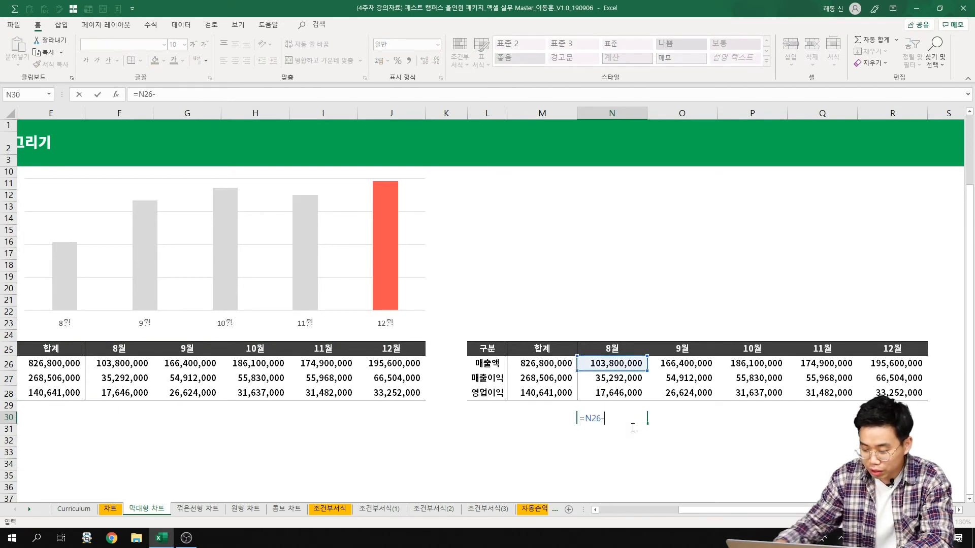
left_click(632, 378)
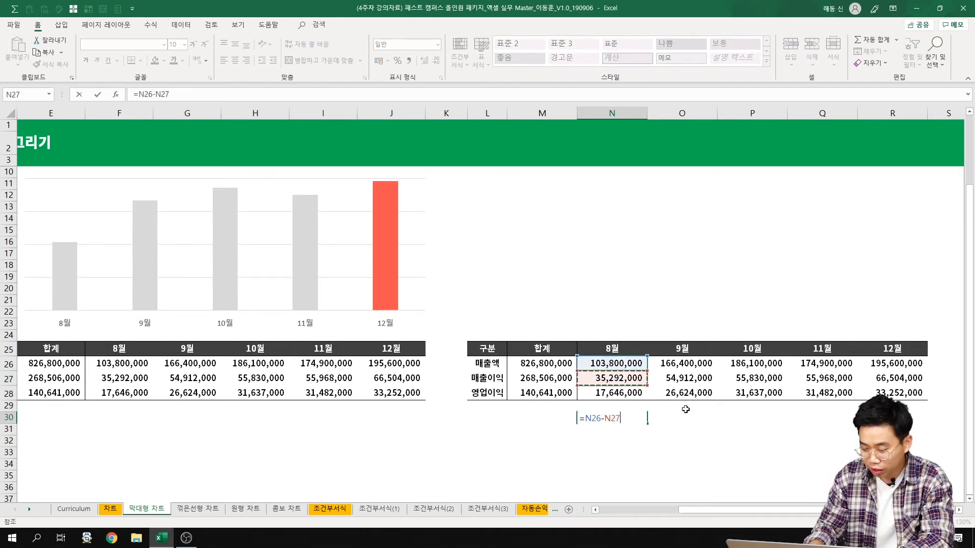
key("Return")
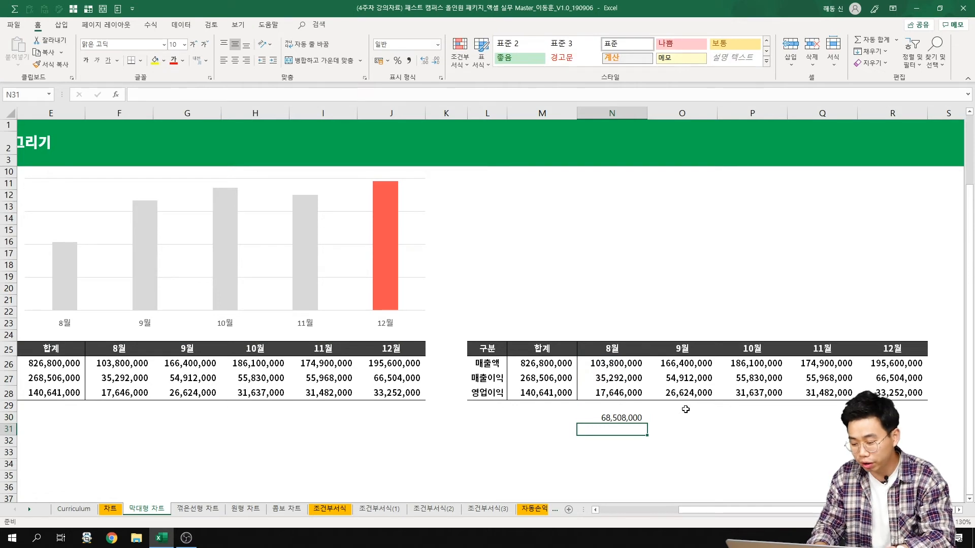
Enter =N27-N28 in cell N31 for 매출이익 minus 영업이익, and =N28 in cell N32
type("=")
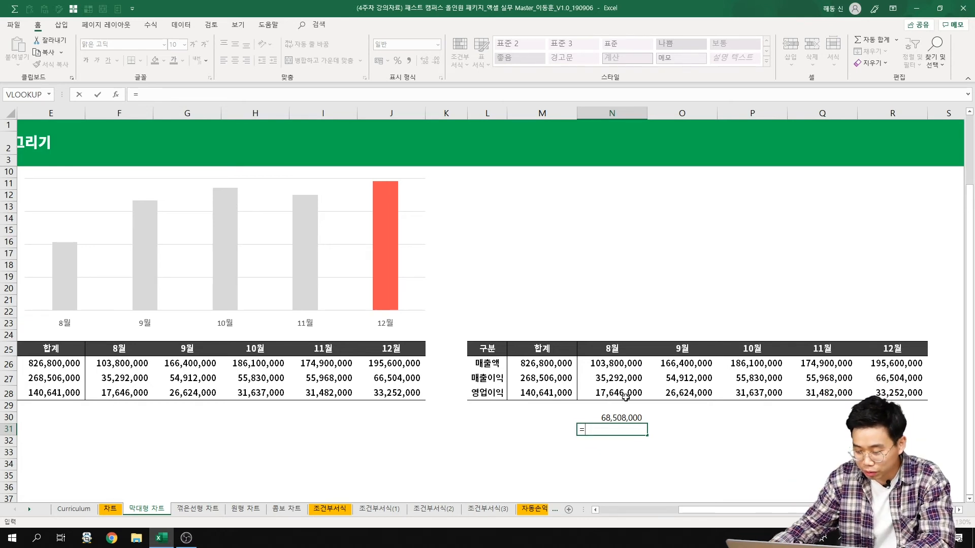
left_click(628, 376)
type("-")
left_click(623, 393)
key("Return")
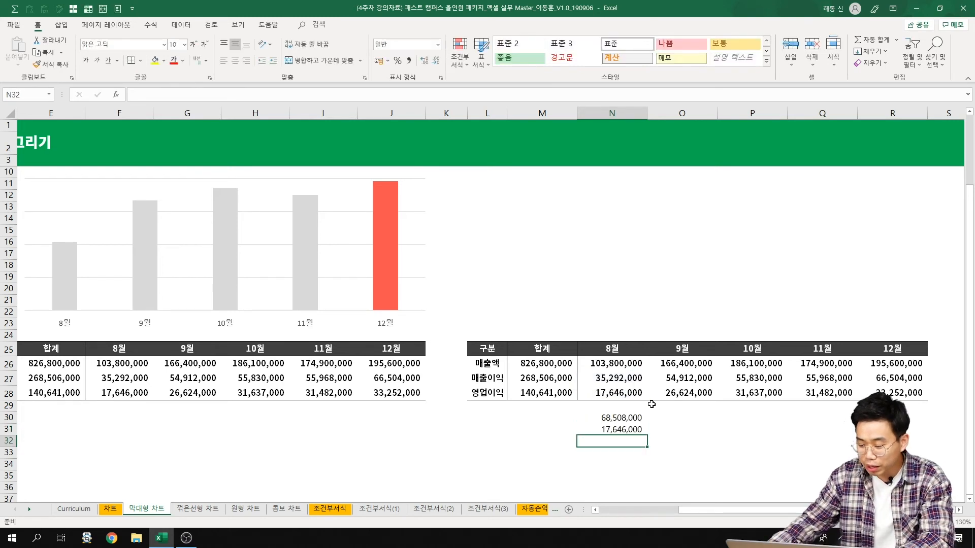
type("=")
left_click(610, 395)
key("Return")
Copy the formulas in N30:N32 across to column R and apply the comma style to N30:R32
left_click_drag(625, 418, 896, 439)
key("ctrl+c")
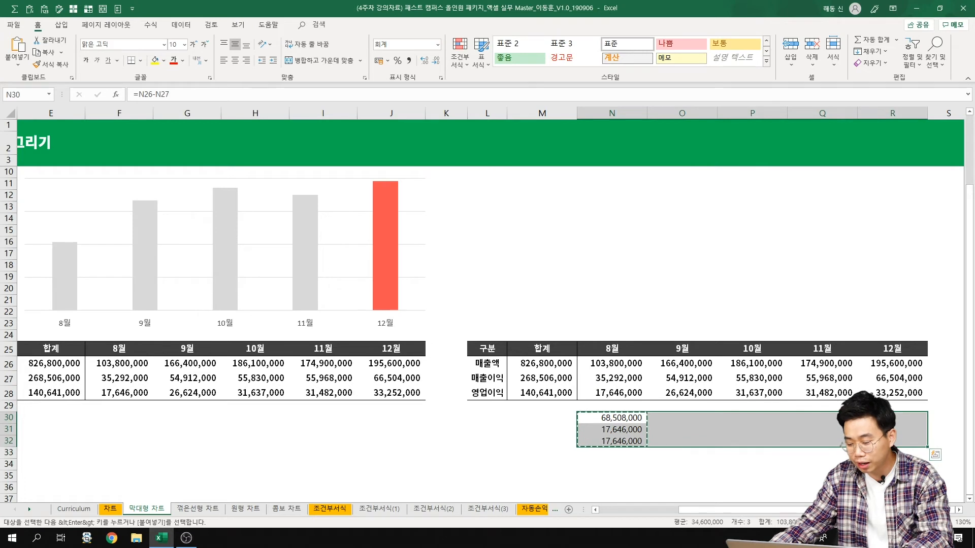
key("ctrl+v")
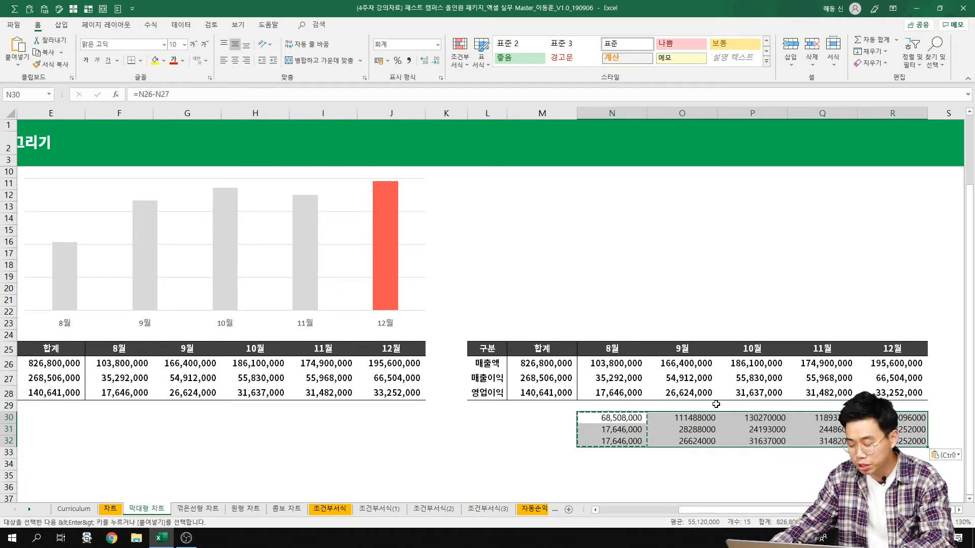
right_click(688, 439)
key("Escape")
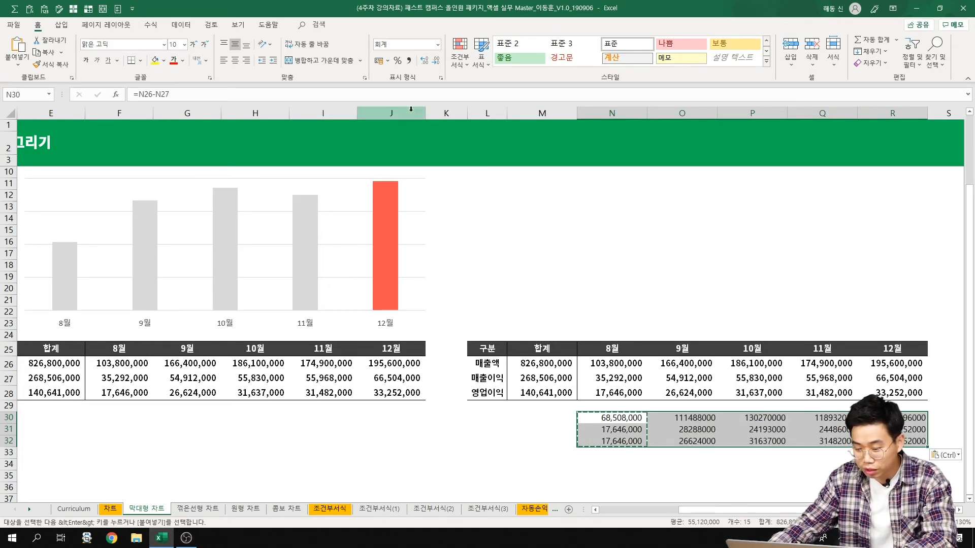
left_click(409, 60)
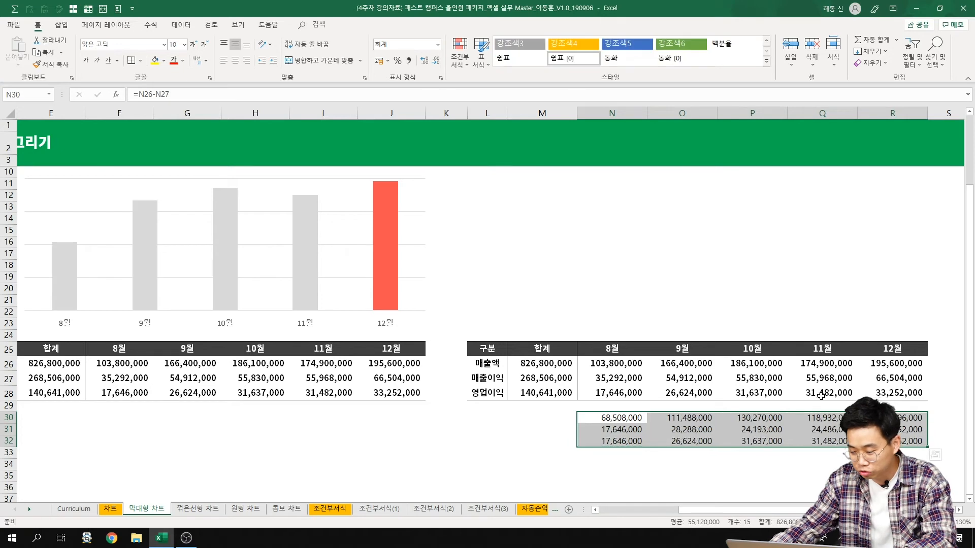
left_click(814, 465)
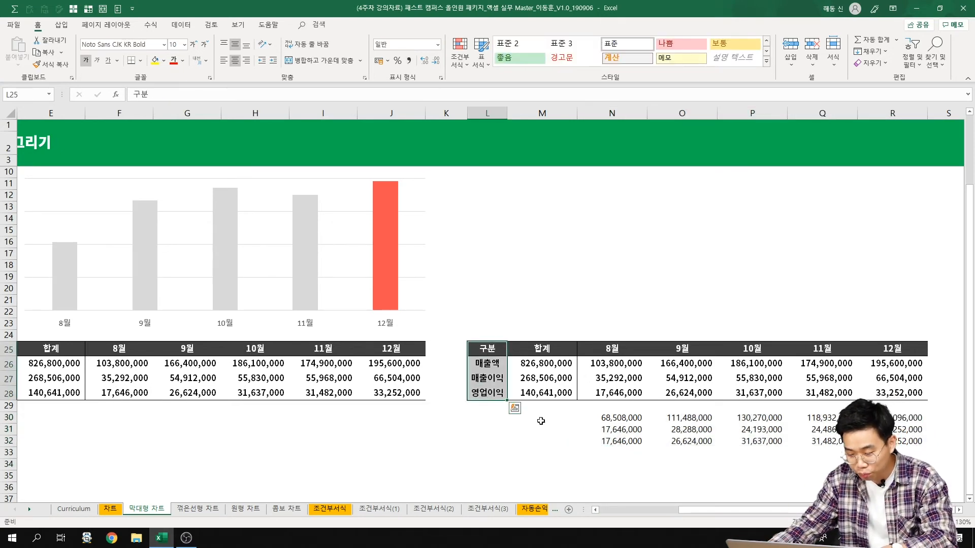
key("ctrl+c")
left_click(518, 418)
key("ctrl+v")
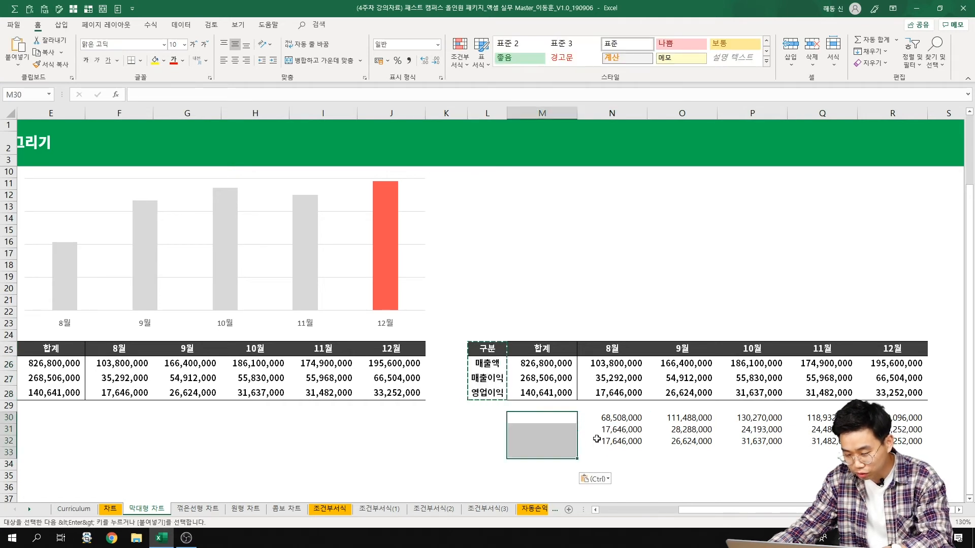
key("ctrl+z")
left_click_drag(489, 363, 494, 391)
key("ctrl+c")
left_click_drag(586, 421, 574, 420)
left_click(573, 421)
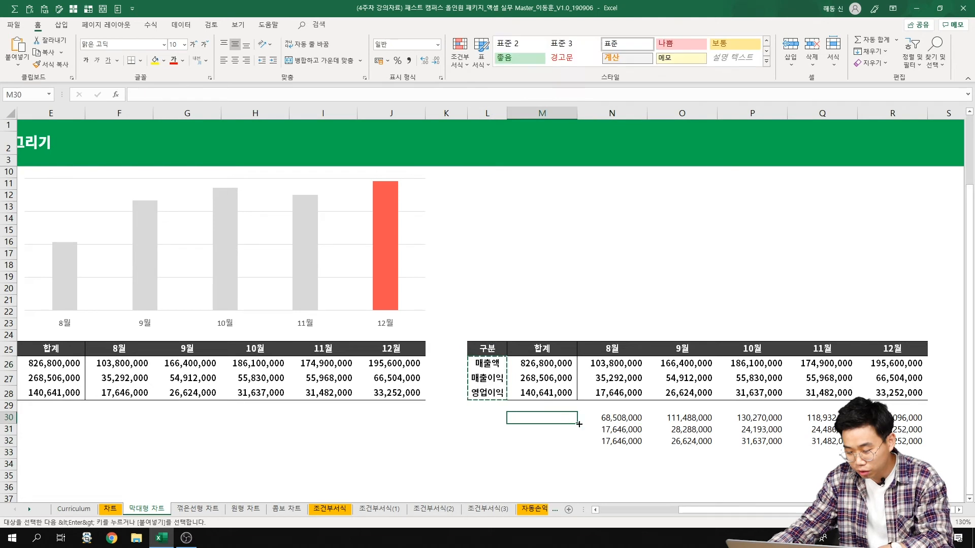
left_click(583, 420)
left_click(565, 419)
key("Escape")
Copy the calculated block N30:R32 and paste it as values over the monthly figures starting at N26
left_click_drag(617, 418, 889, 442)
key("ctrl+c")
left_click(630, 363)
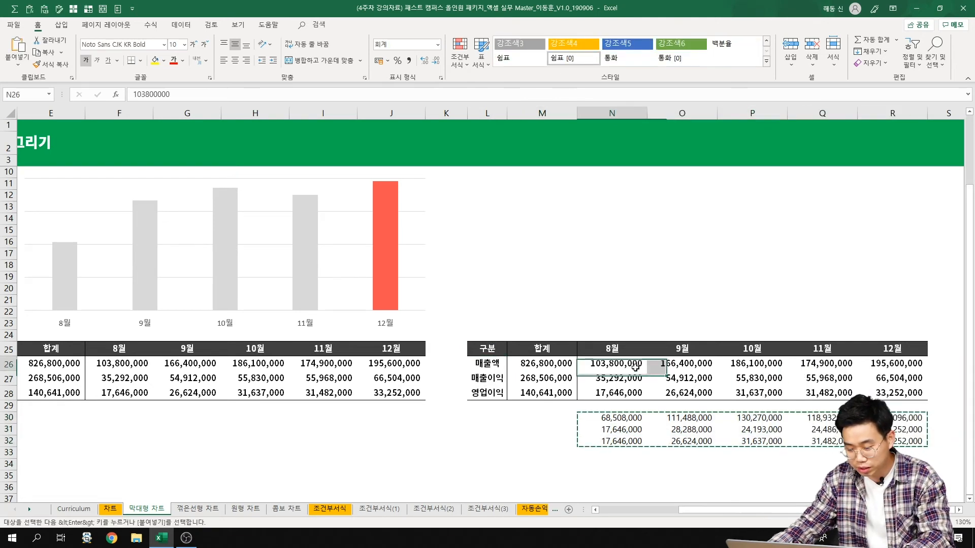
key("alt+3")
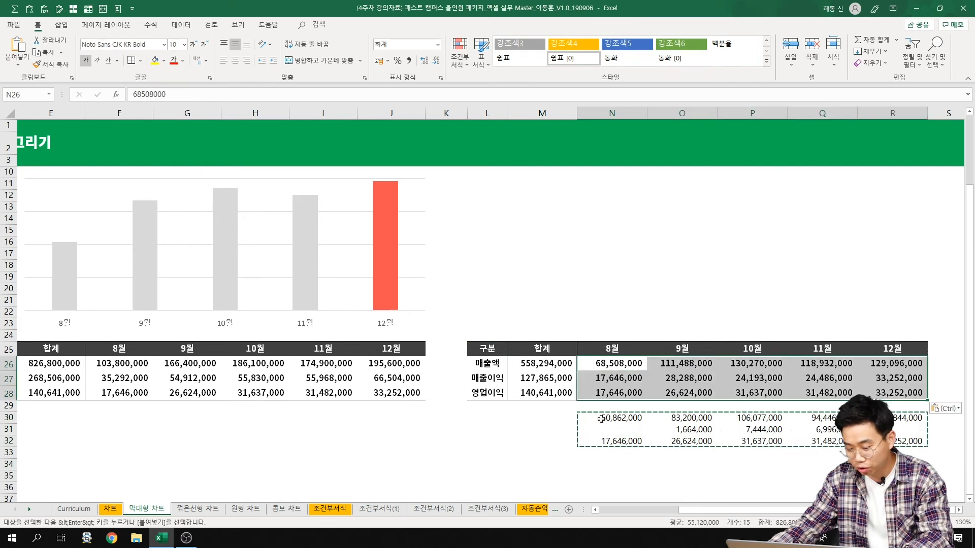
Clear the helper formulas below the copied table in N30:R32
left_click_drag(615, 418, 920, 454)
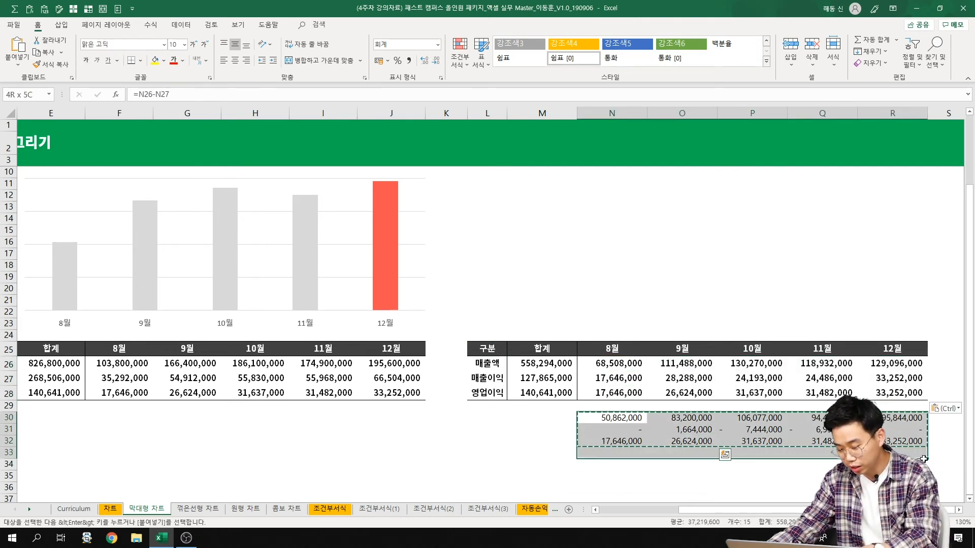
key("Delete")
left_click_drag(752, 441, 752, 429)
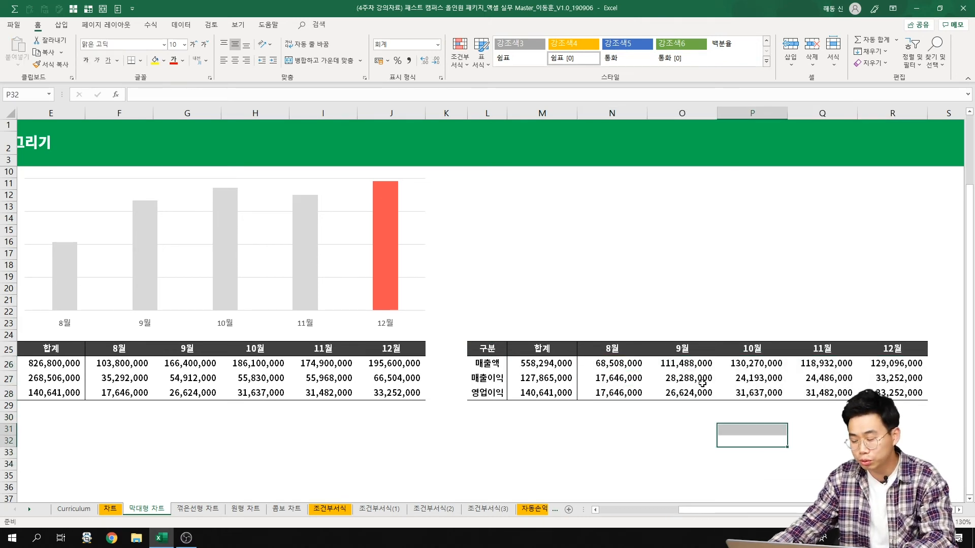
Insert a 2-D stacked column chart from the copied table's 구분 labels and 8월–12월 columns (L25:L28 and N25:R28), excluding 합계
left_click_drag(478, 356, 488, 390)
left_click_drag(611, 349, 895, 385)
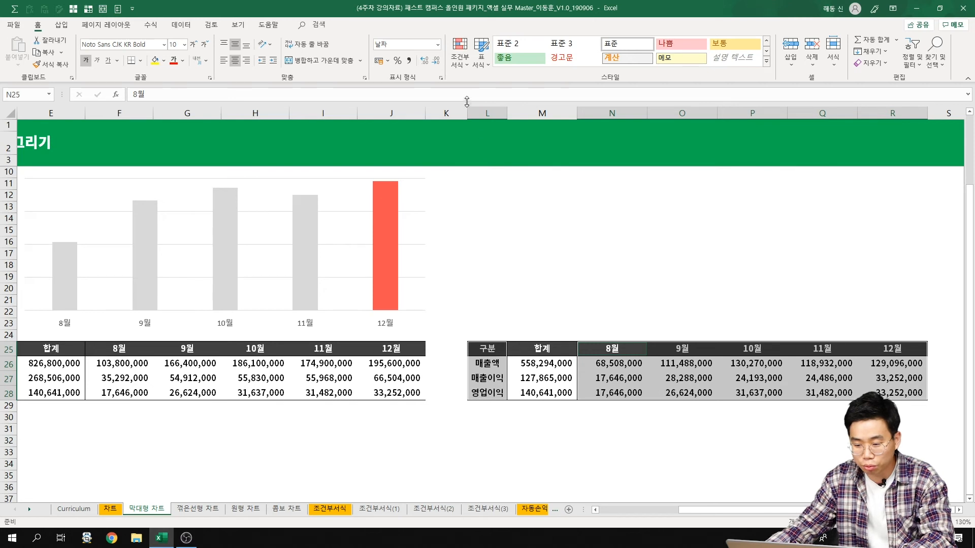
left_click(62, 25)
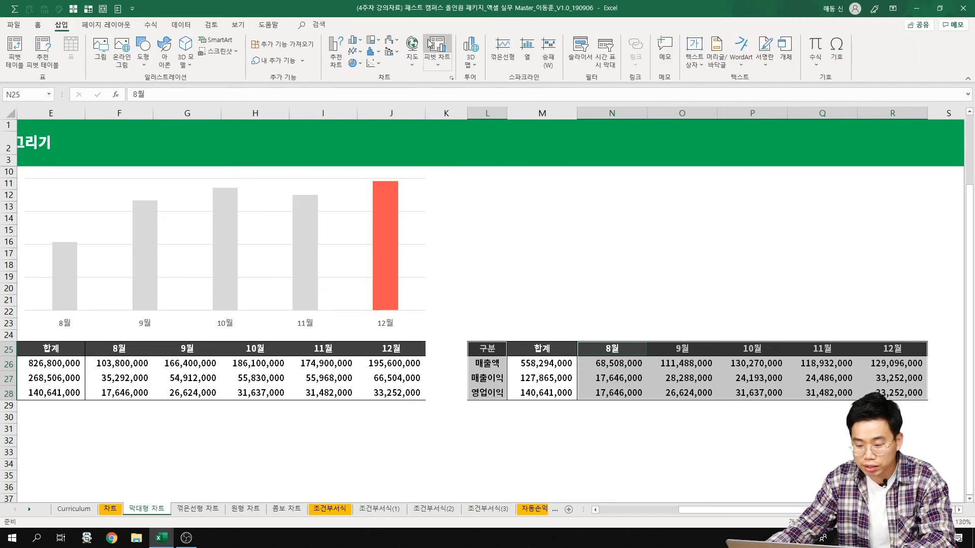
left_click(354, 39)
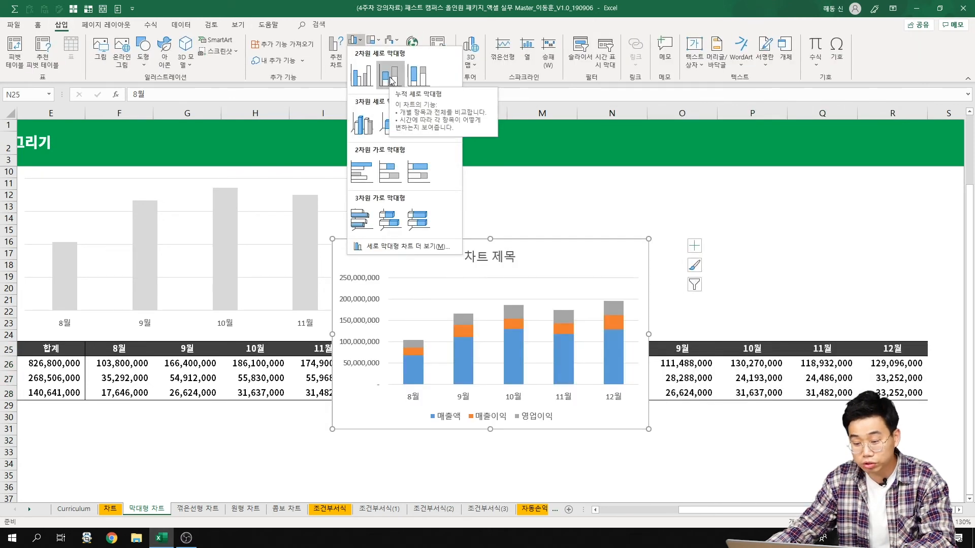
left_click(391, 76)
Move the stacked column chart into the empty area above the copied table
left_click_drag(556, 259, 704, 210)
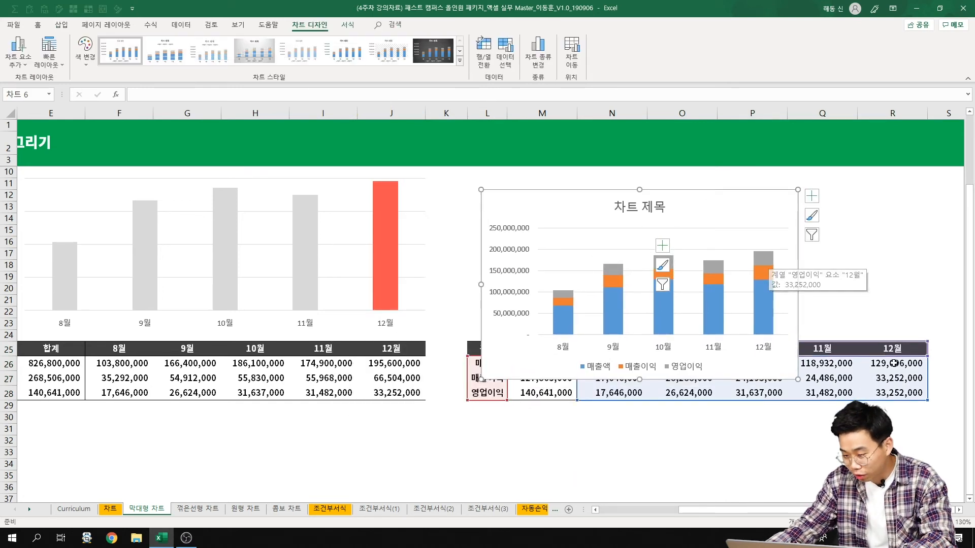
left_click_drag(765, 220, 791, 198)
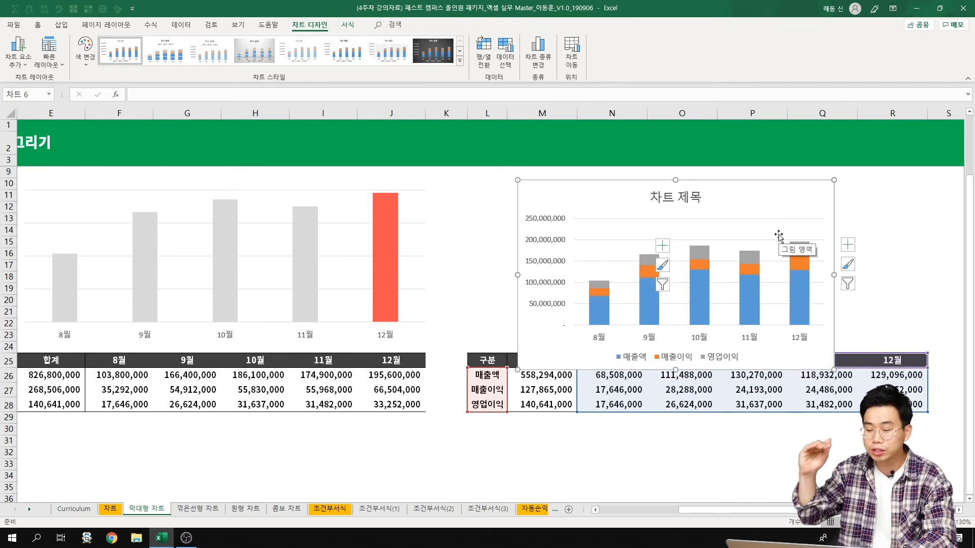
left_click_drag(775, 221, 813, 209)
scroll(812, 208, "up", 2)
left_click_drag(803, 248, 786, 211)
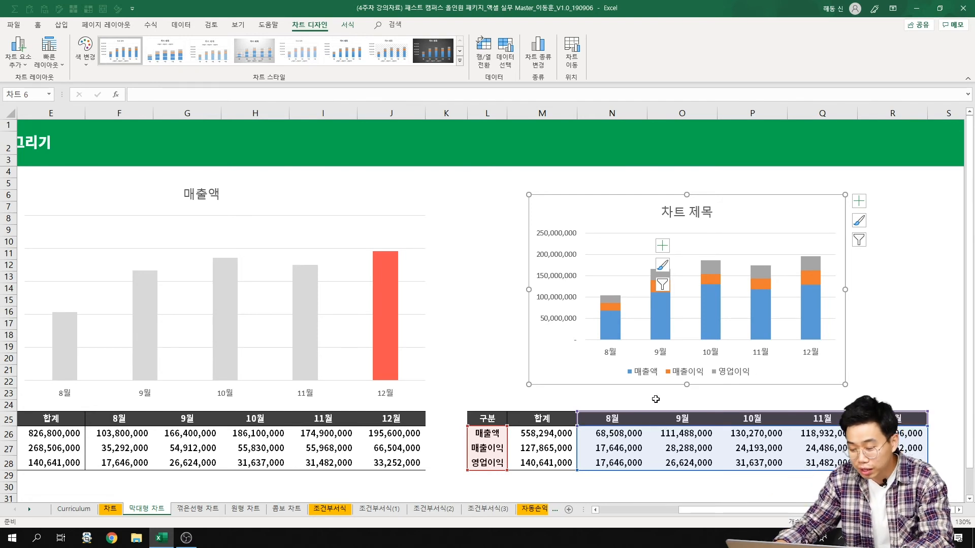
right_click(630, 374)
key("Escape")
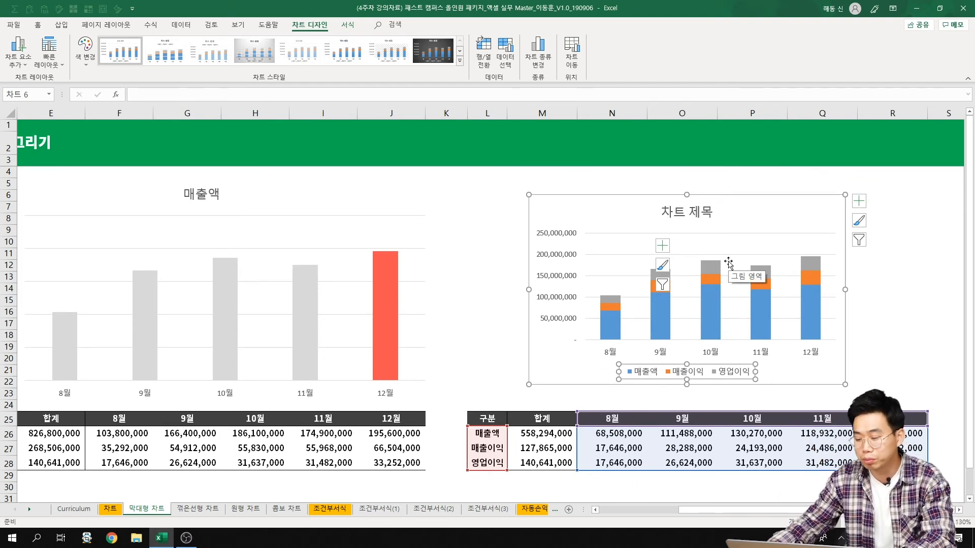
right_click(771, 219)
left_click(758, 212)
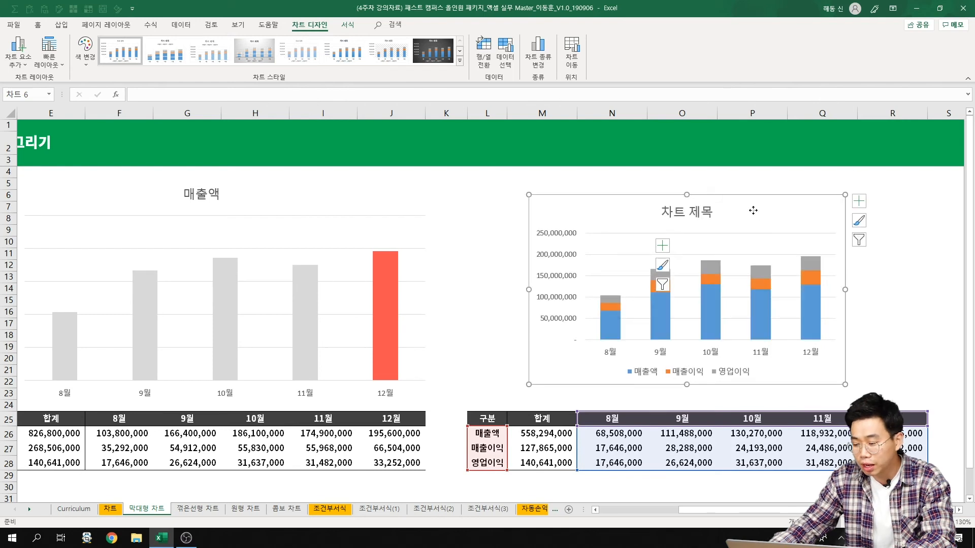
Reorder the stacked chart's series in its data source to 영업이익, 매출이익, 매출액 and apply the change
right_click(753, 211)
left_click(811, 339)
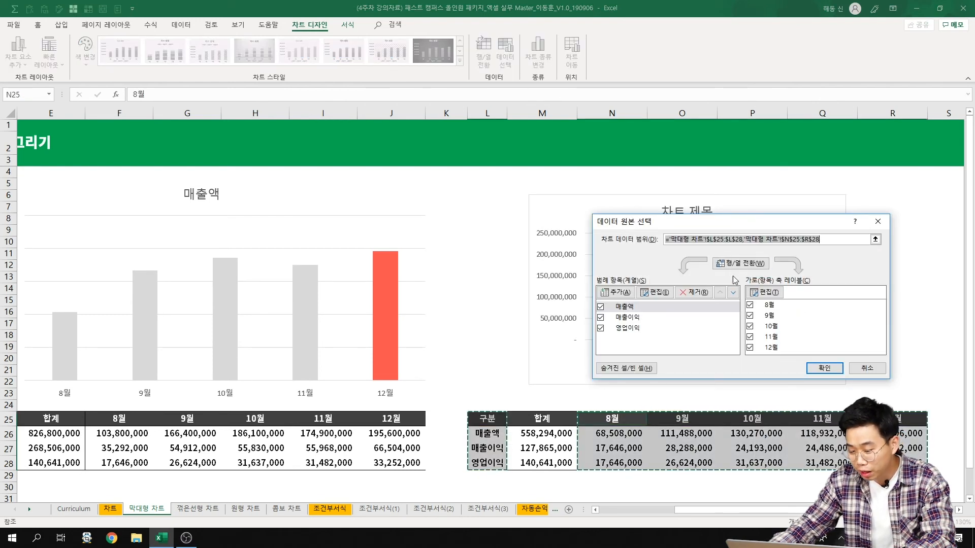
left_click_drag(746, 222, 796, 185)
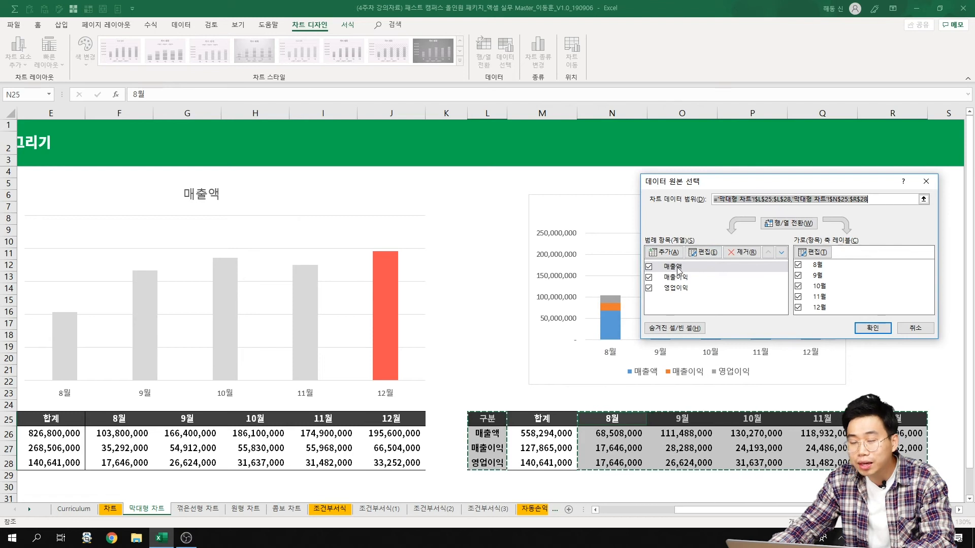
mouse_move(606, 334)
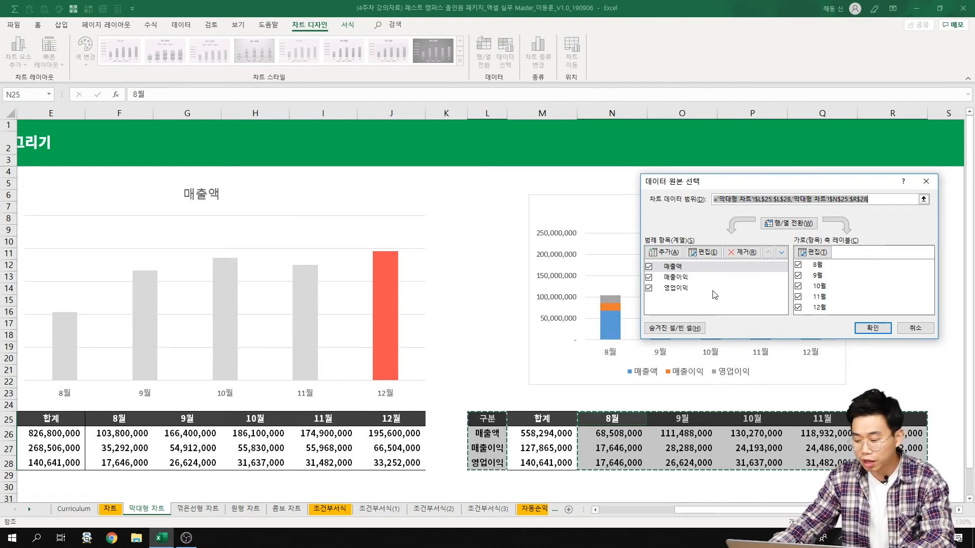
left_click(680, 288)
left_click(768, 253)
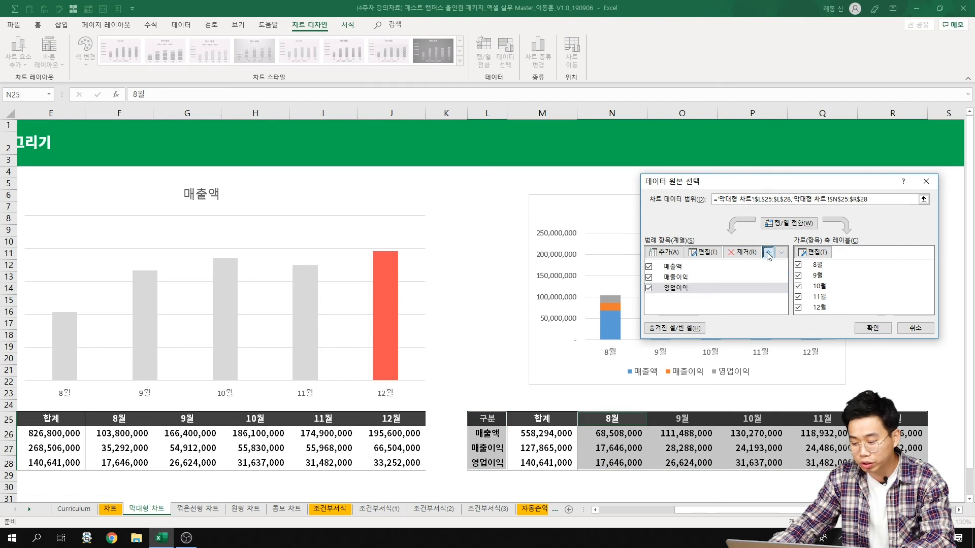
left_click(768, 253)
left_click(679, 288)
left_click(768, 253)
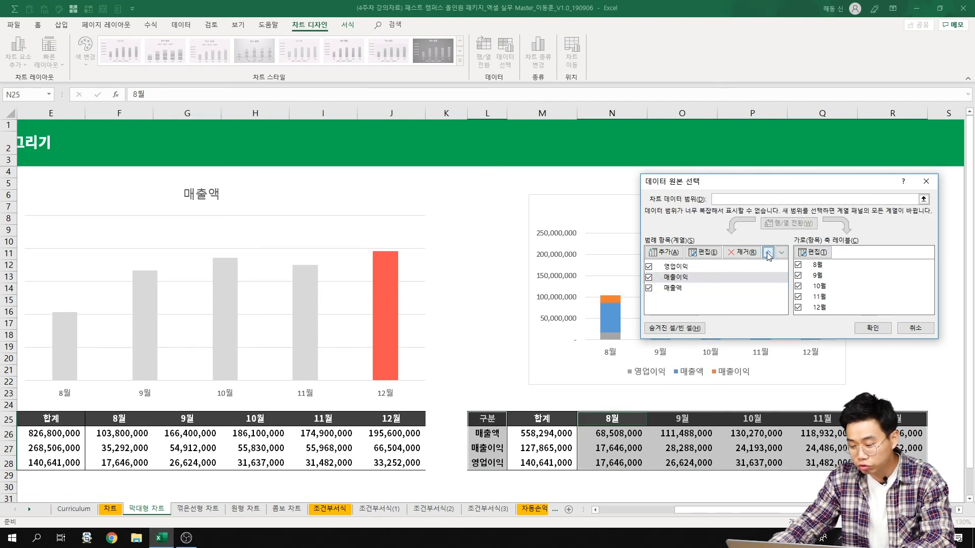
left_click(872, 328)
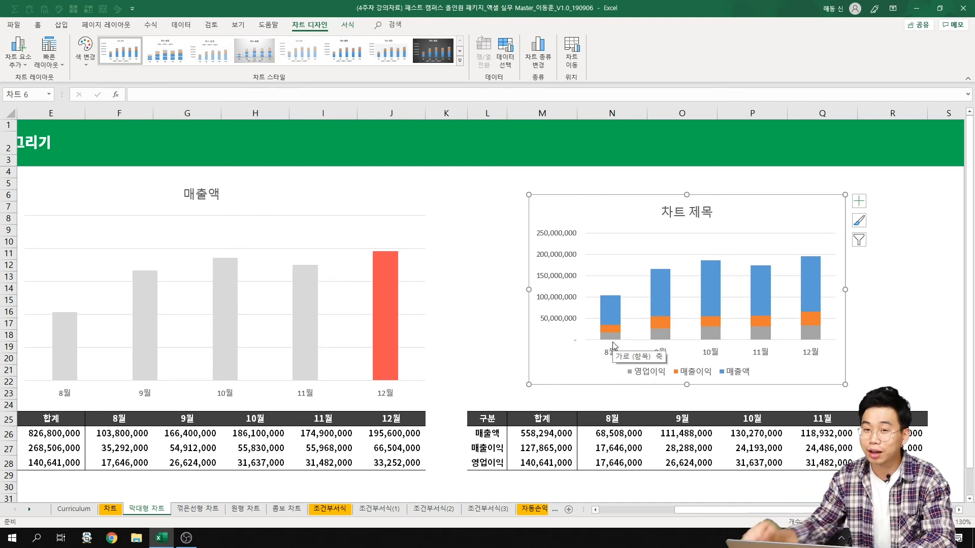
Fill the 매출액 series of the stacked chart with light gray
left_click(611, 310)
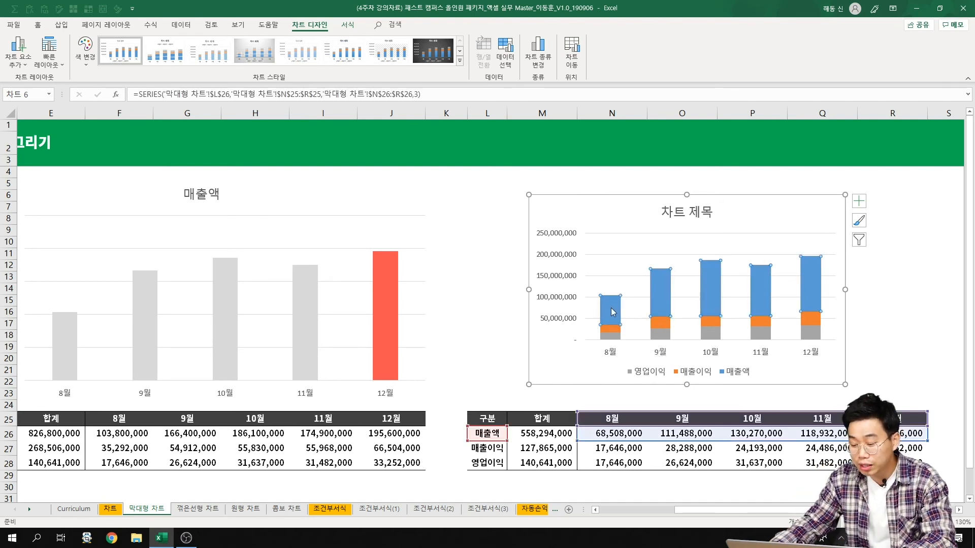
right_click(607, 313)
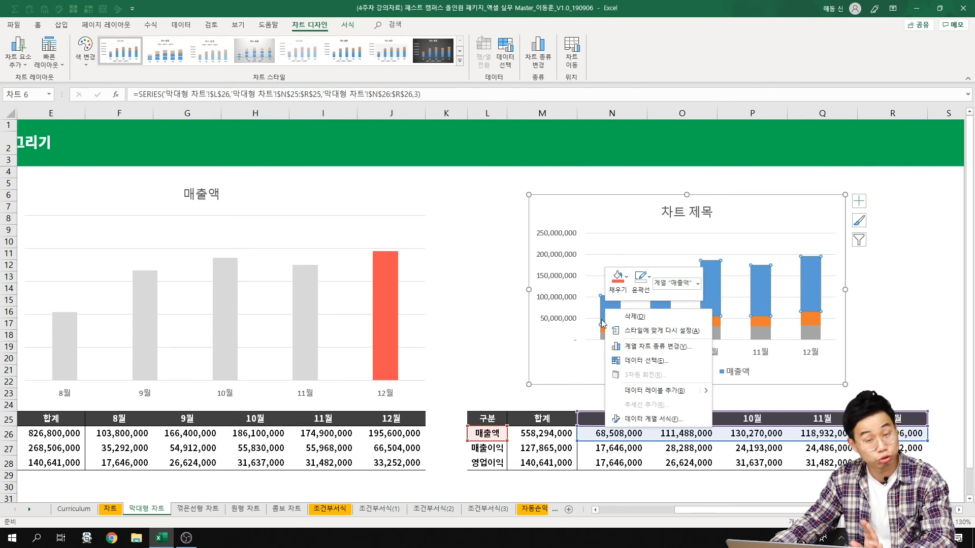
left_click(623, 293)
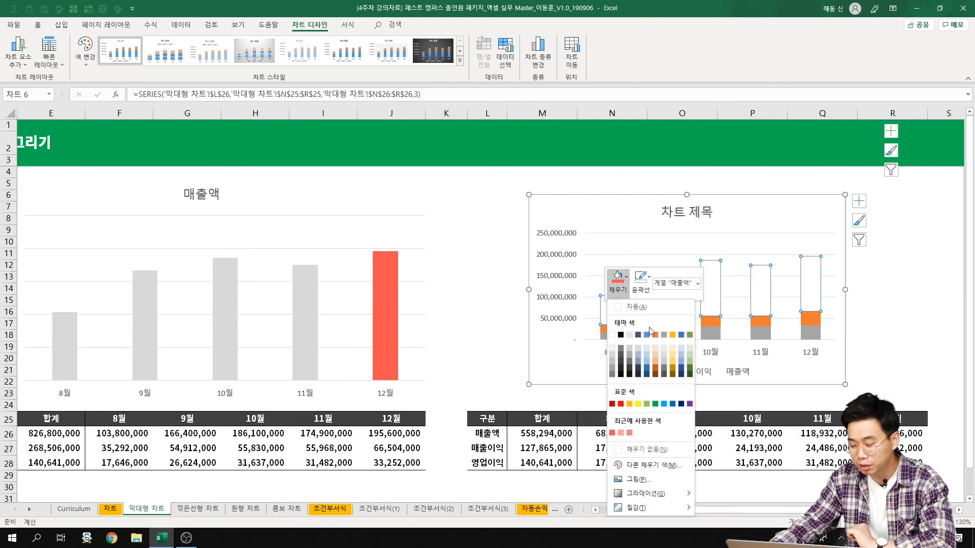
left_click(616, 359)
Fill the 매출이익 series of the stacked chart with a light gold tint
left_click(612, 330)
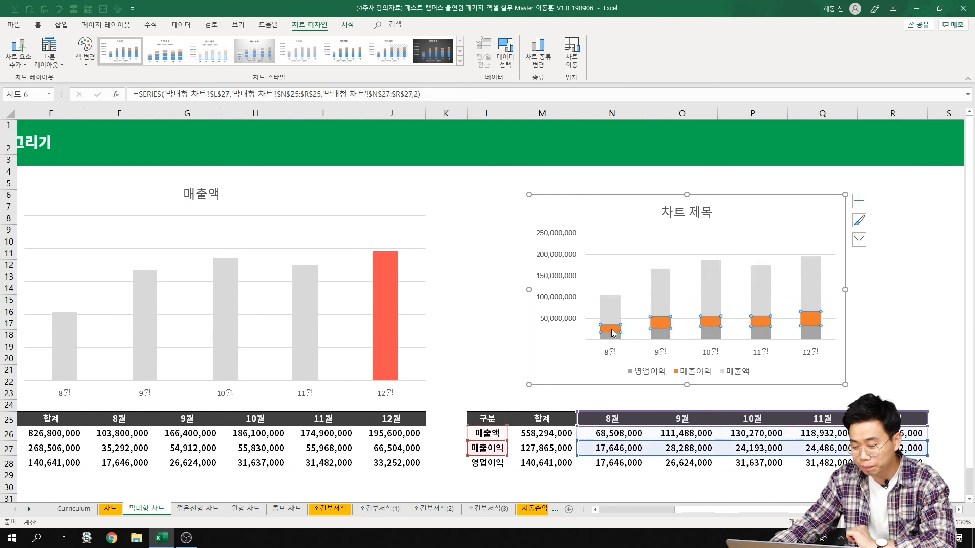
right_click(613, 332)
left_click(625, 299)
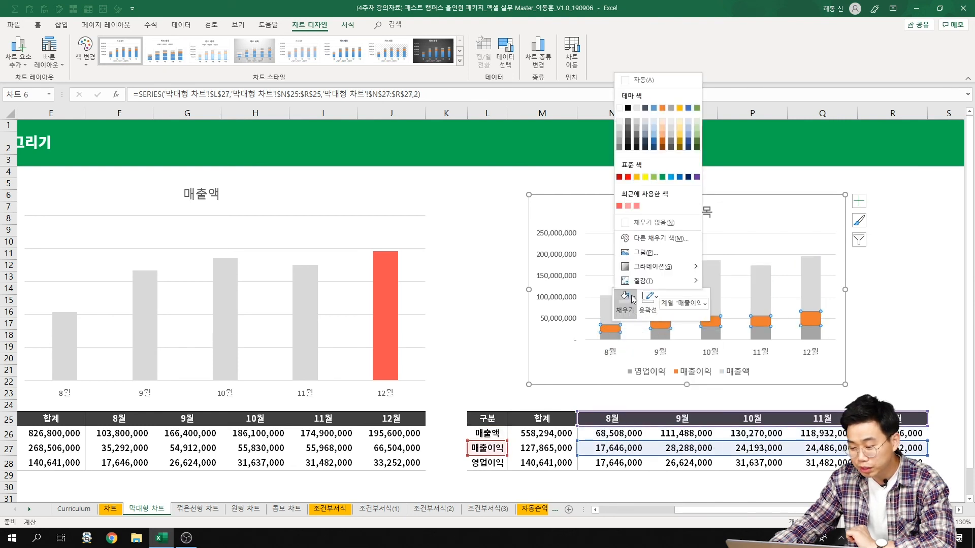
left_click(682, 137)
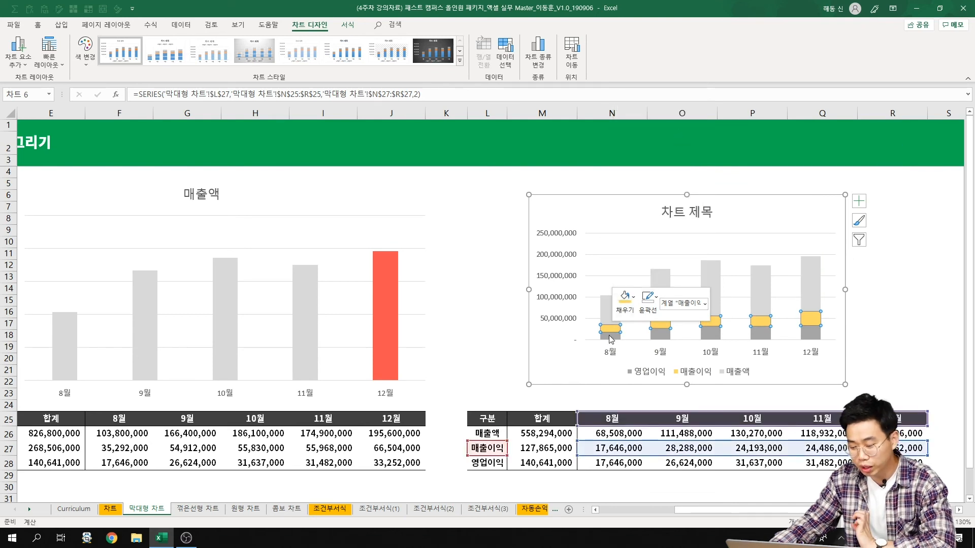
Fill the 영업이익 series of the stacked chart with the solid gold theme color
left_click(610, 337)
right_click(610, 339)
left_click(623, 303)
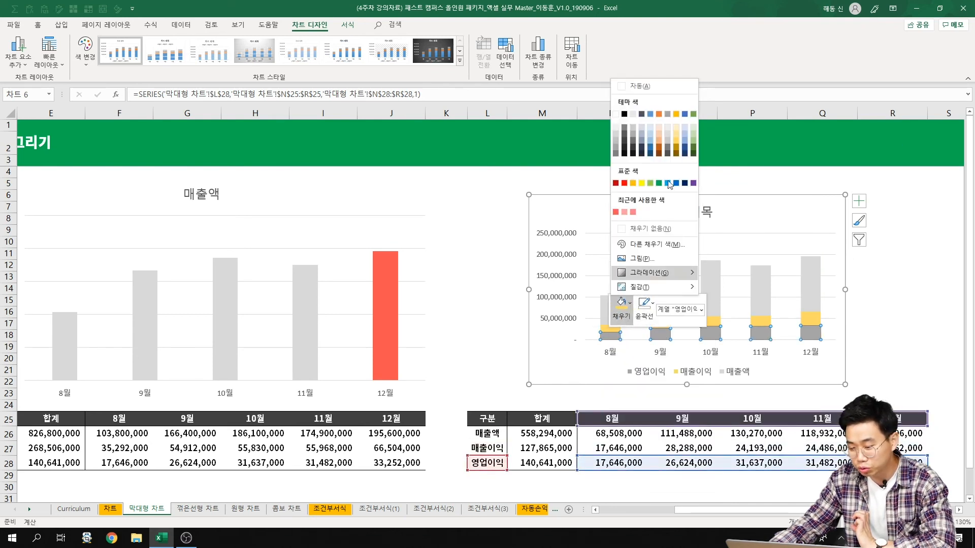
left_click(674, 114)
left_click(894, 335)
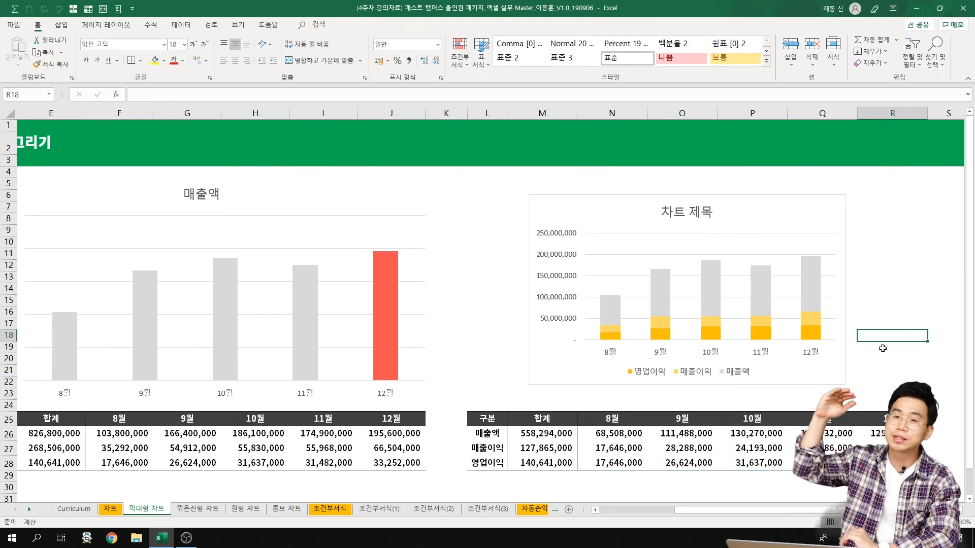
Remove the outline around the stacked chart's chart area
left_click(799, 211)
right_click(802, 208)
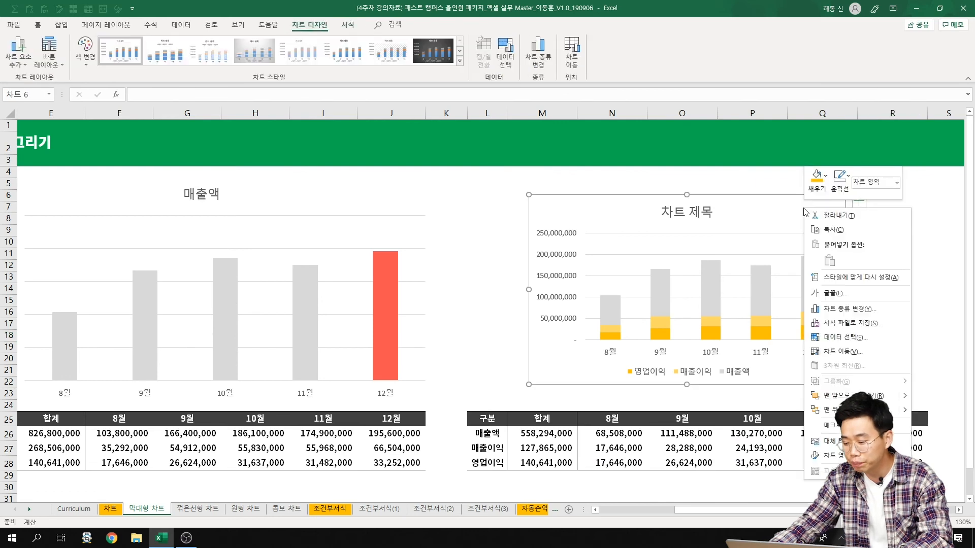
left_click(847, 183)
left_click(870, 347)
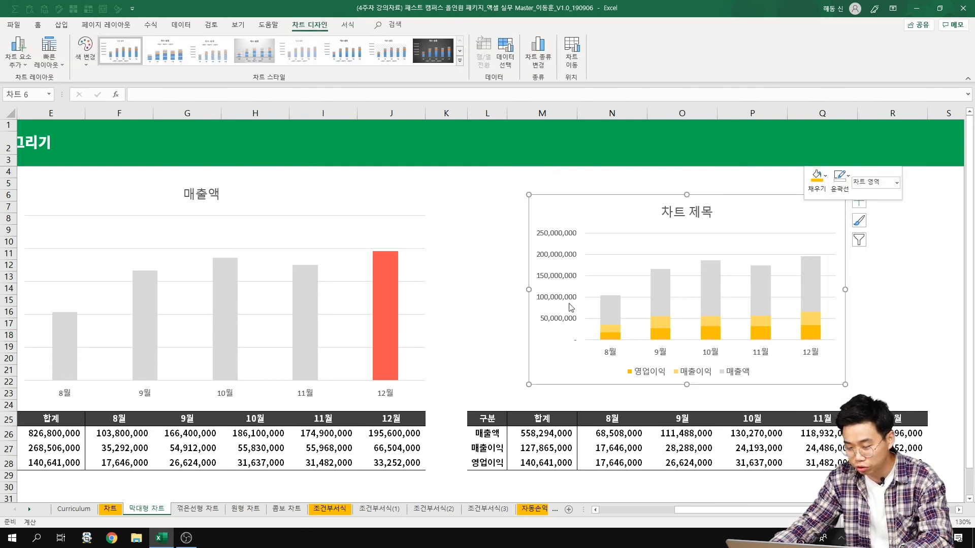
Resize the stacked chart to span the copied table's width from column L to R and fill the space down to its header
left_click_drag(531, 287, 464, 307)
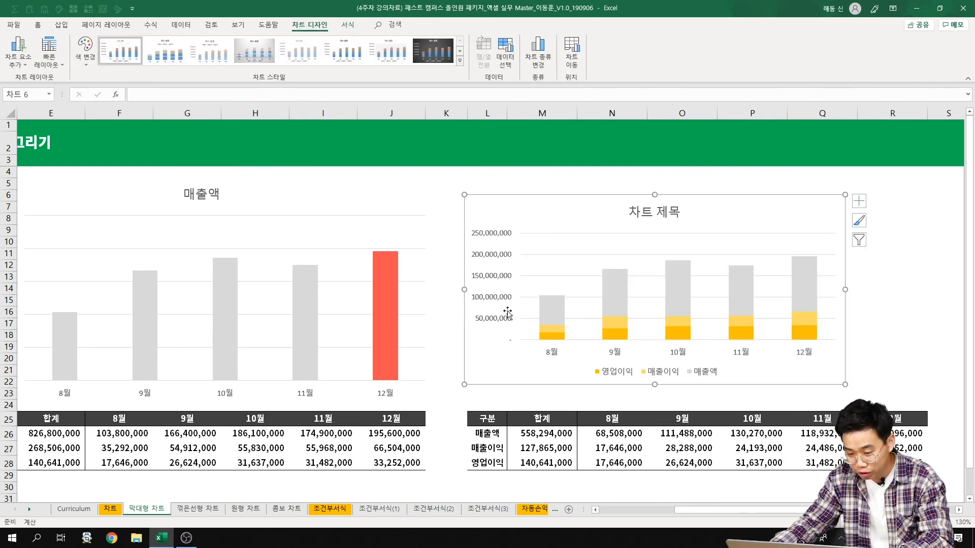
left_click_drag(844, 290, 928, 290)
left_click_drag(697, 193, 696, 170)
mouse_move(695, 382)
left_mouse_down()
mouse_move(697, 410)
mouse_move(698, 393)
left_mouse_up()
left_click_drag(735, 195, 733, 191)
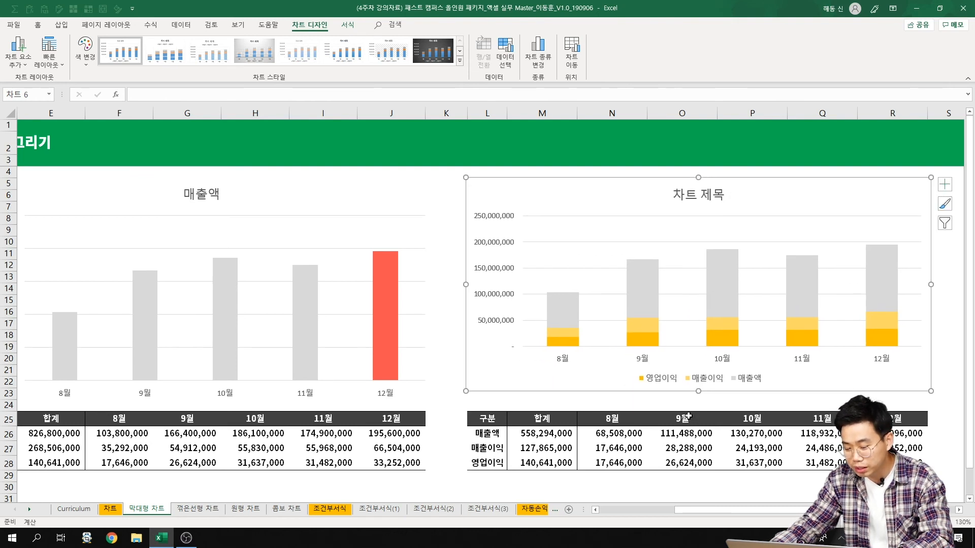
left_click_drag(698, 389, 696, 402)
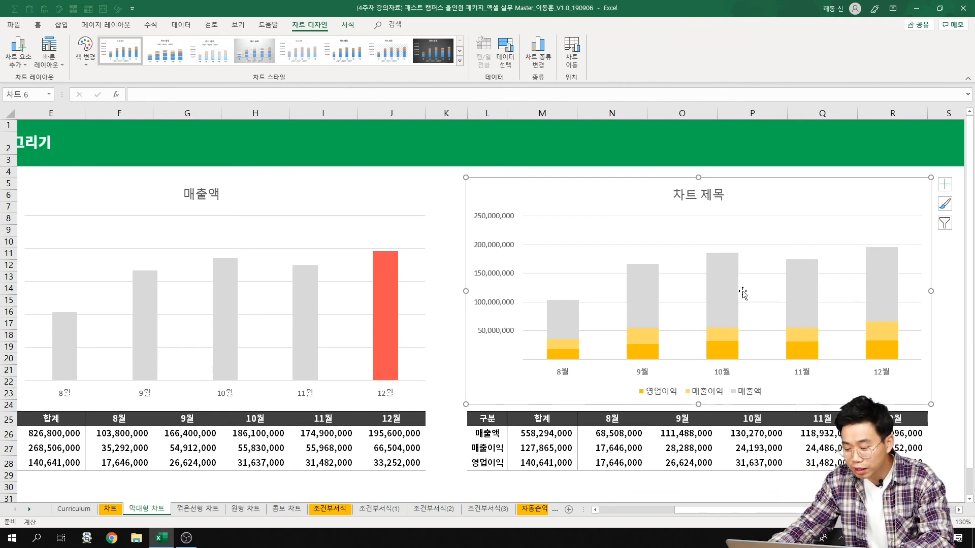
Set the gap width of the stacked chart's columns to 200% and return to the sheet's first columns
mouse_move(575, 326)
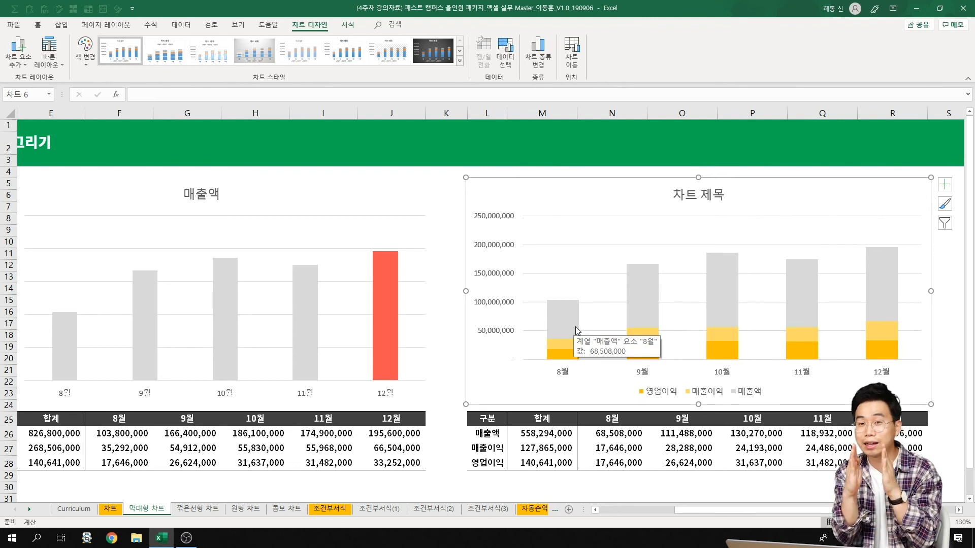
left_click(720, 285)
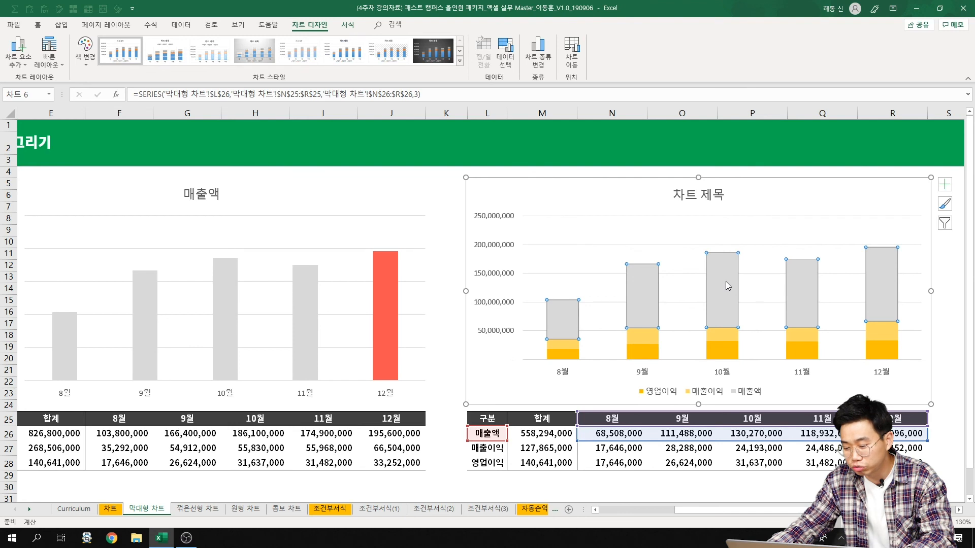
right_click(726, 285)
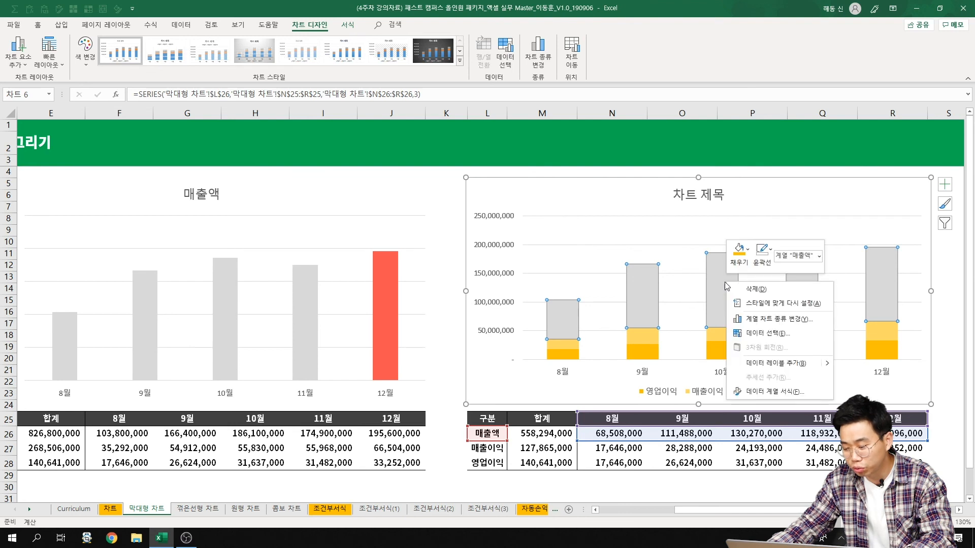
left_click(790, 392)
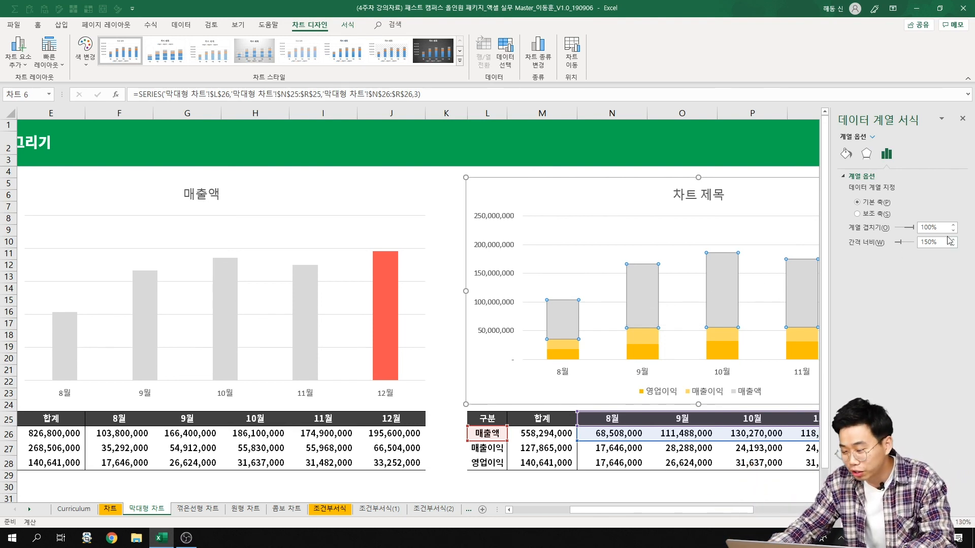
left_click_drag(939, 244, 913, 244)
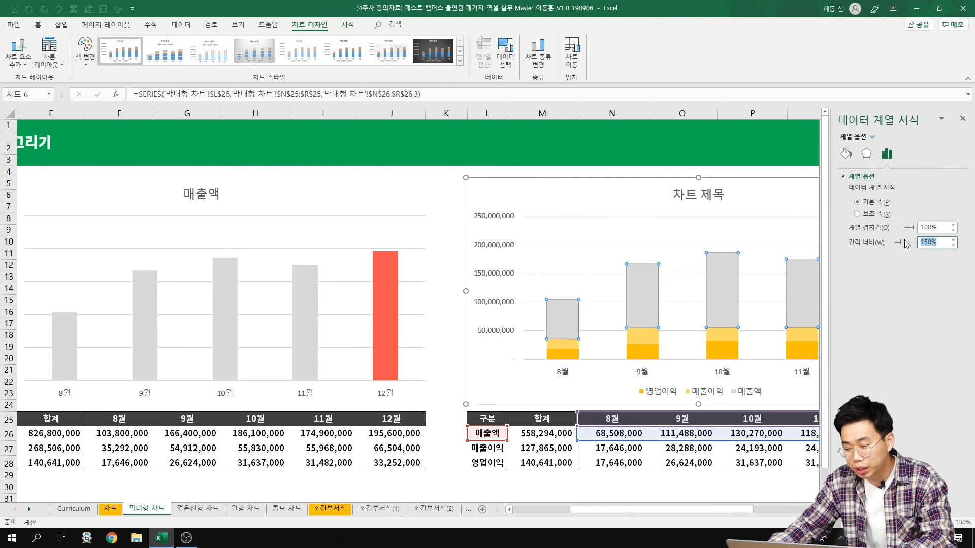
type("200")
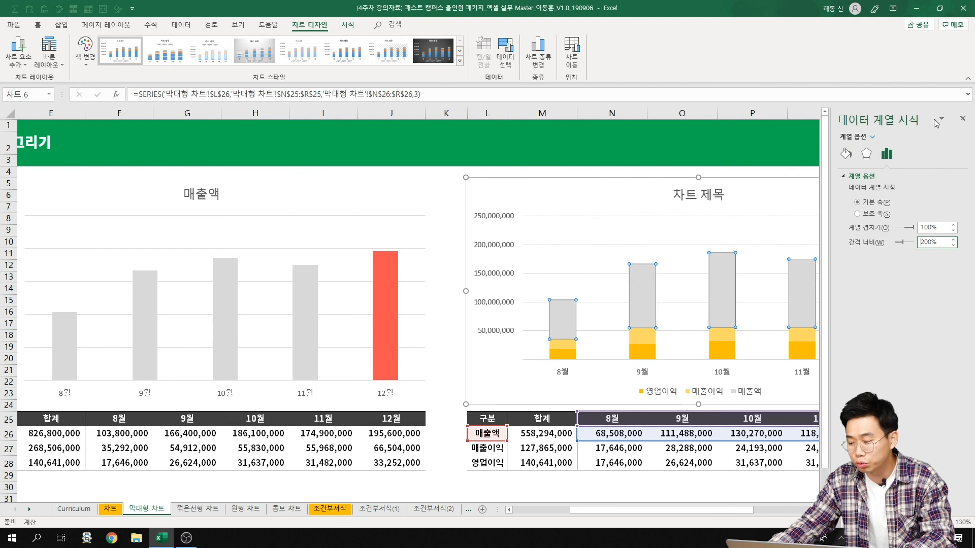
left_click(962, 119)
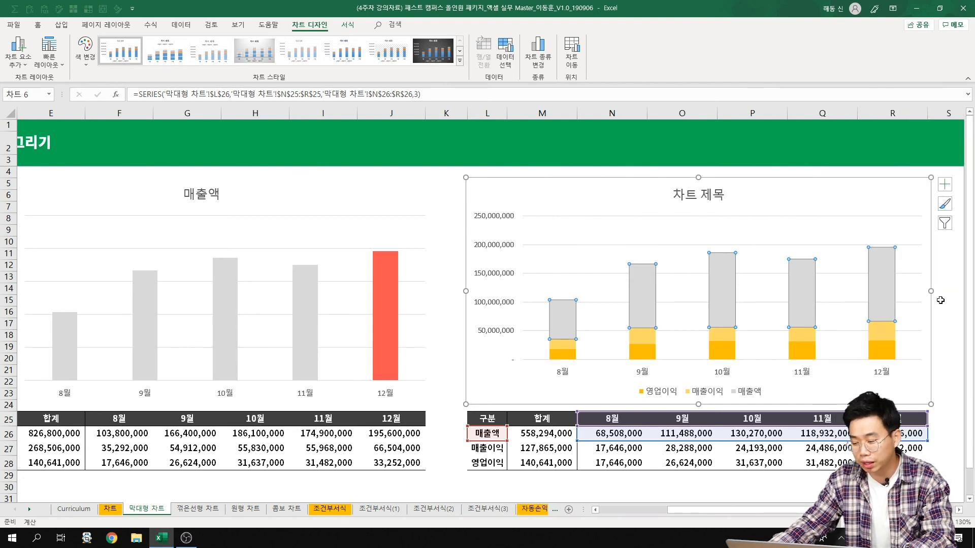
left_click(937, 287)
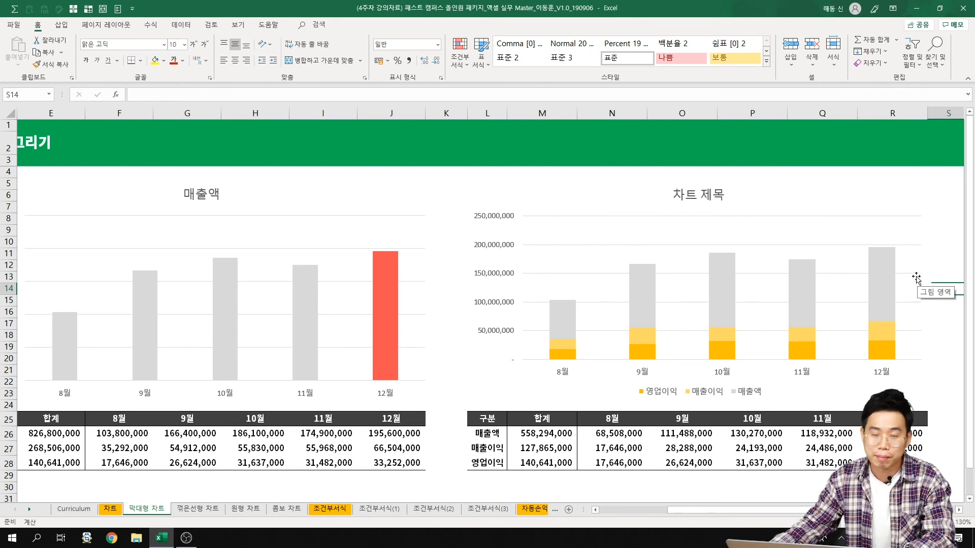
left_click_drag(808, 510, 736, 523)
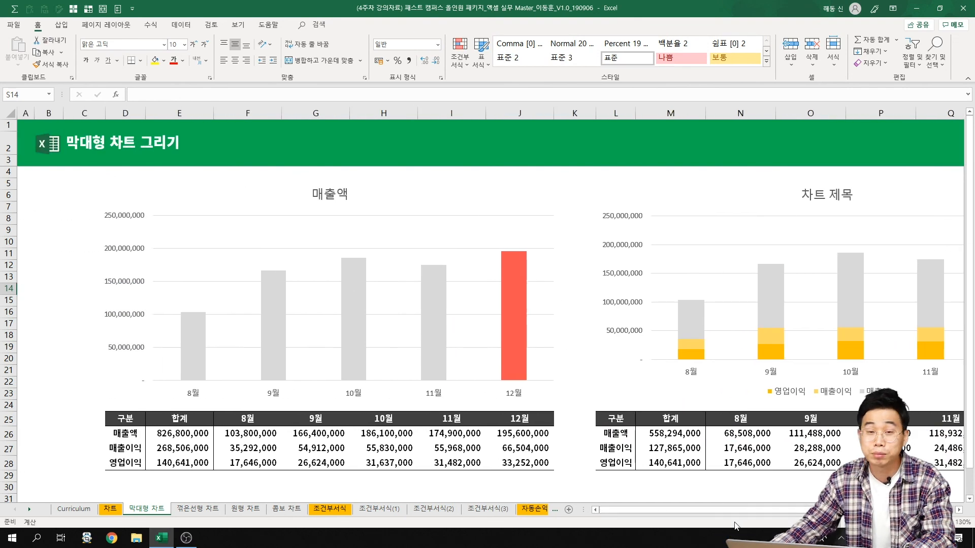